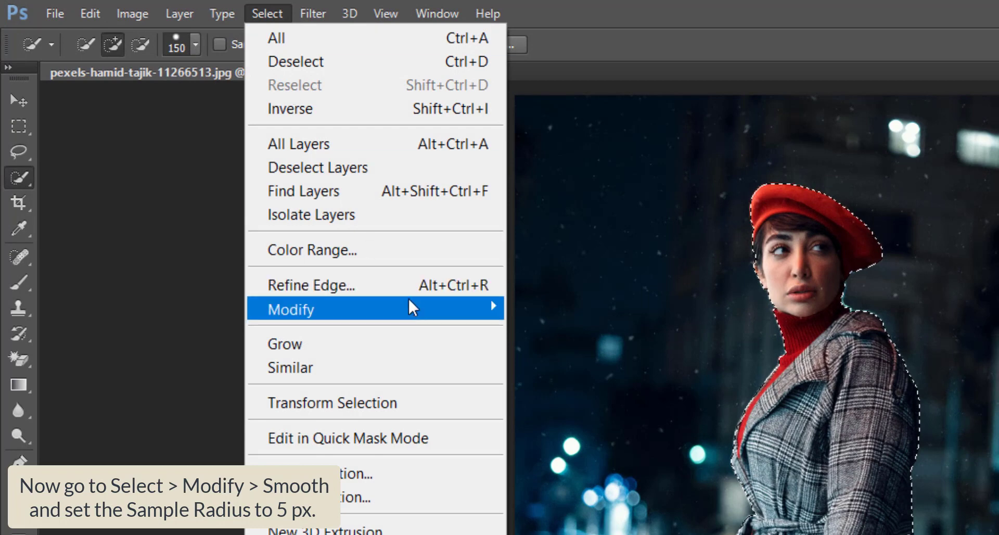
# Step: Smooth the selection around the woman with a sample radius of 5 pixels
pyautogui.moveTo(424, 312)
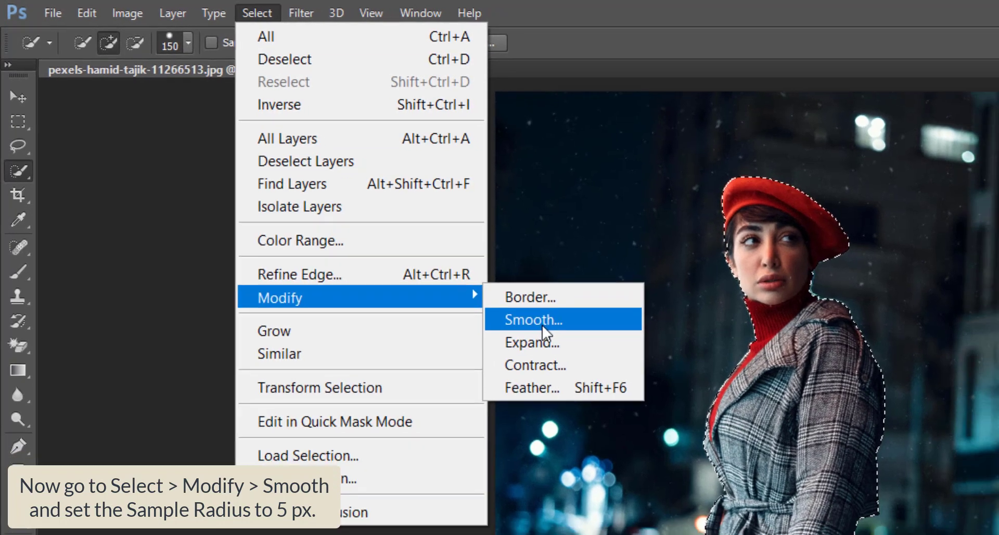
pyautogui.click(543, 320)
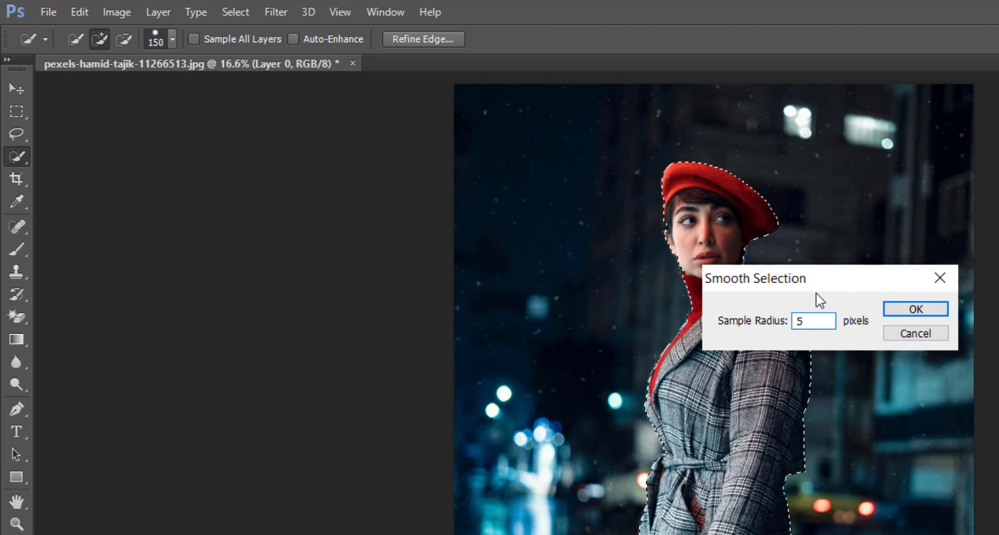
pyautogui.click(916, 309)
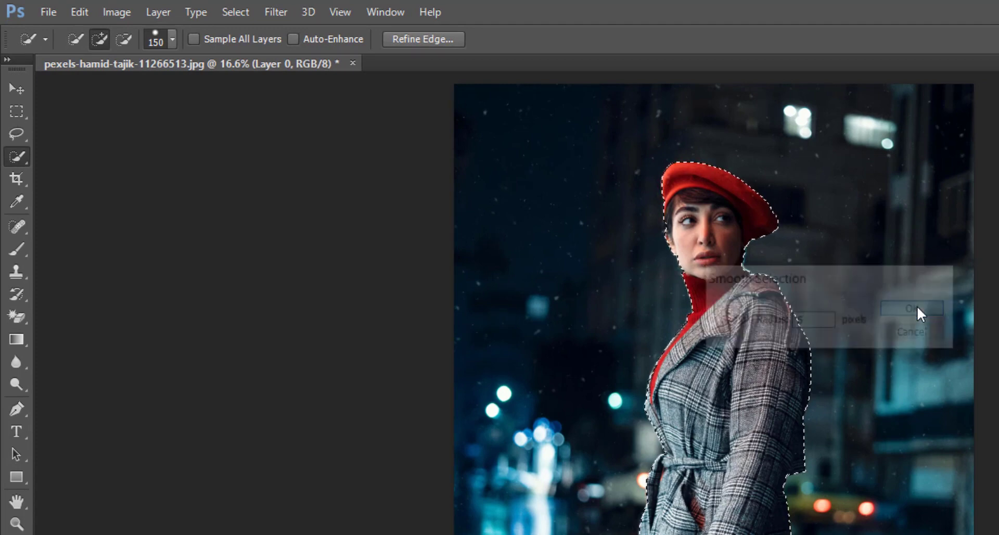
# Step: Contract the selection around the woman by 1 pixel
pyautogui.click(236, 12)
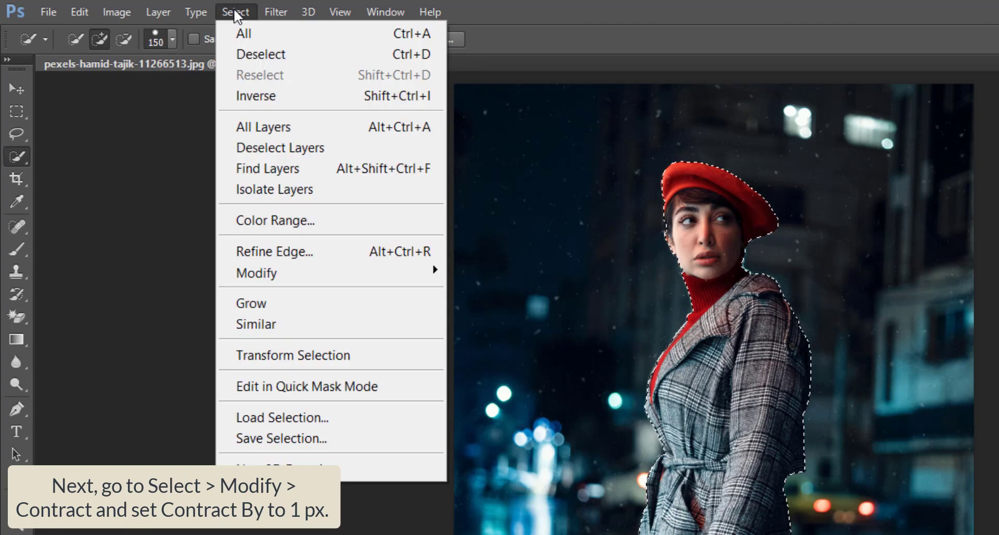
pyautogui.moveTo(411, 280)
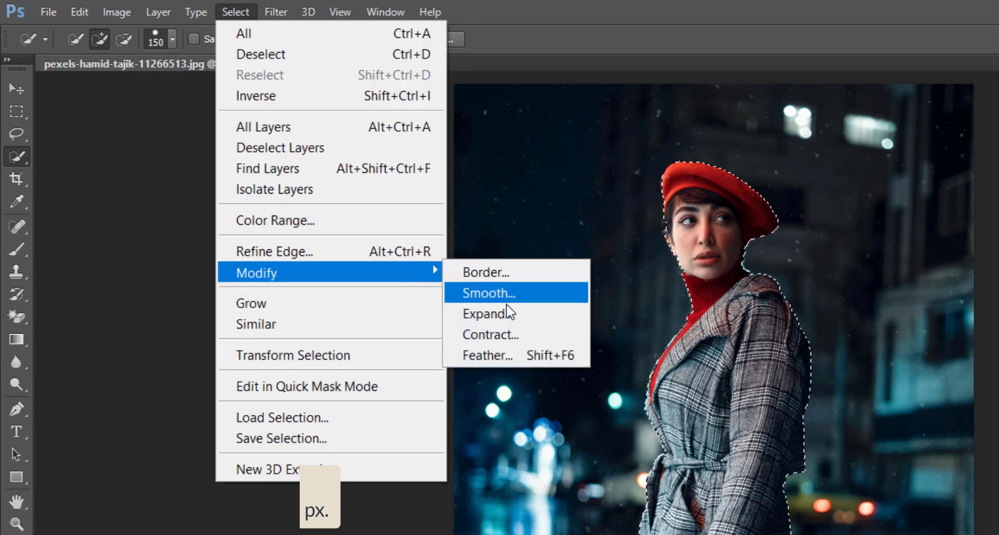
pyautogui.click(527, 333)
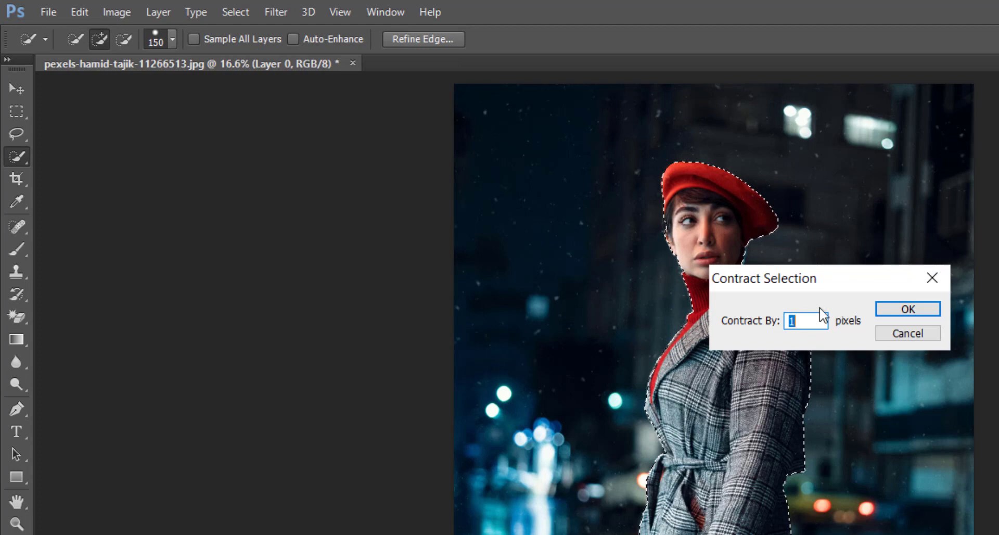
pyautogui.click(889, 311)
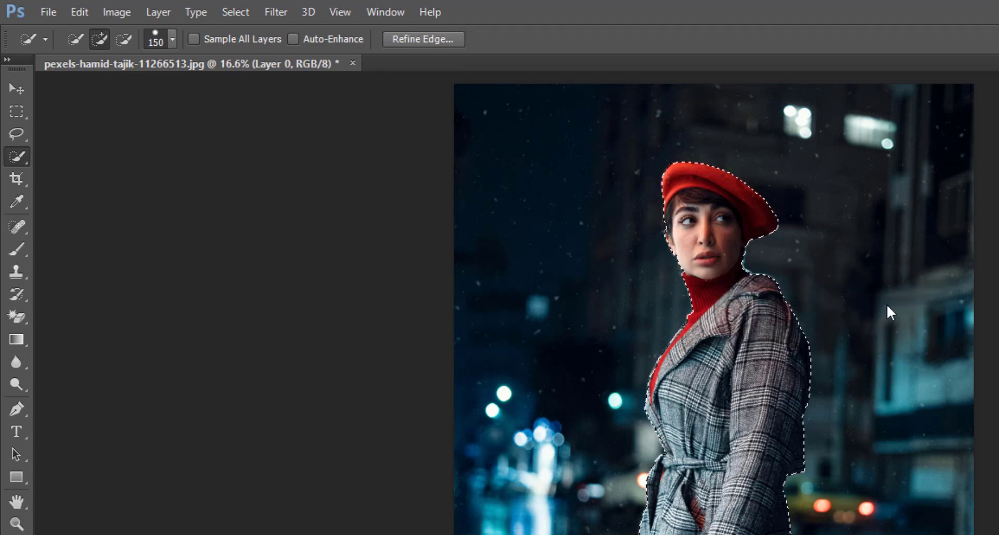
# Step: Feather the selection with a radius of 1 pixel and copy the selected woman onto a new layer
pyautogui.click(233, 11)
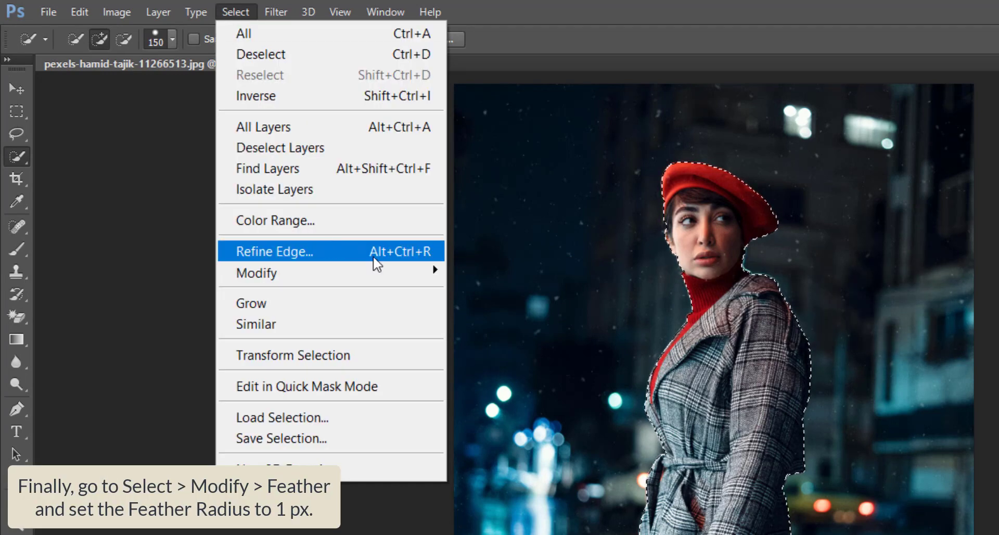
pyautogui.moveTo(392, 272)
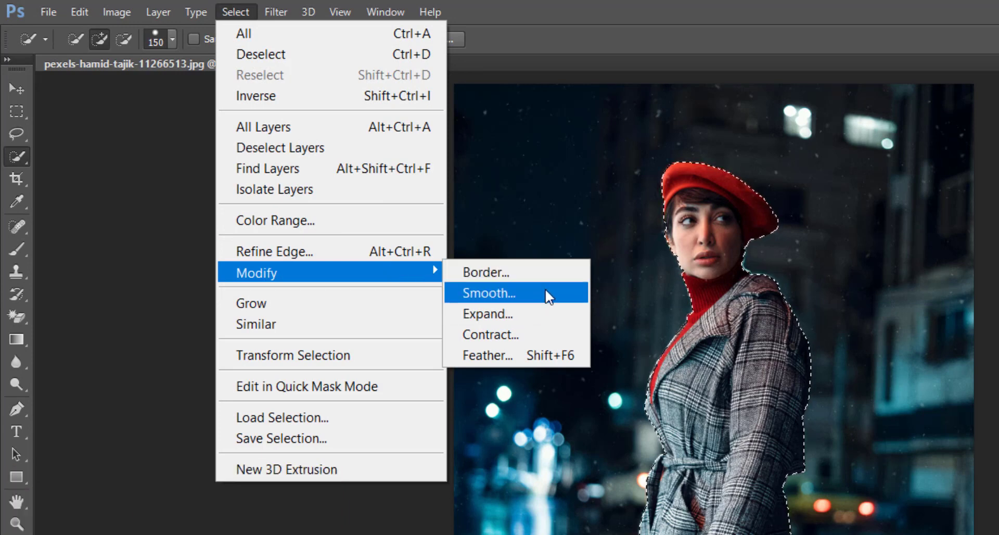
pyautogui.click(565, 353)
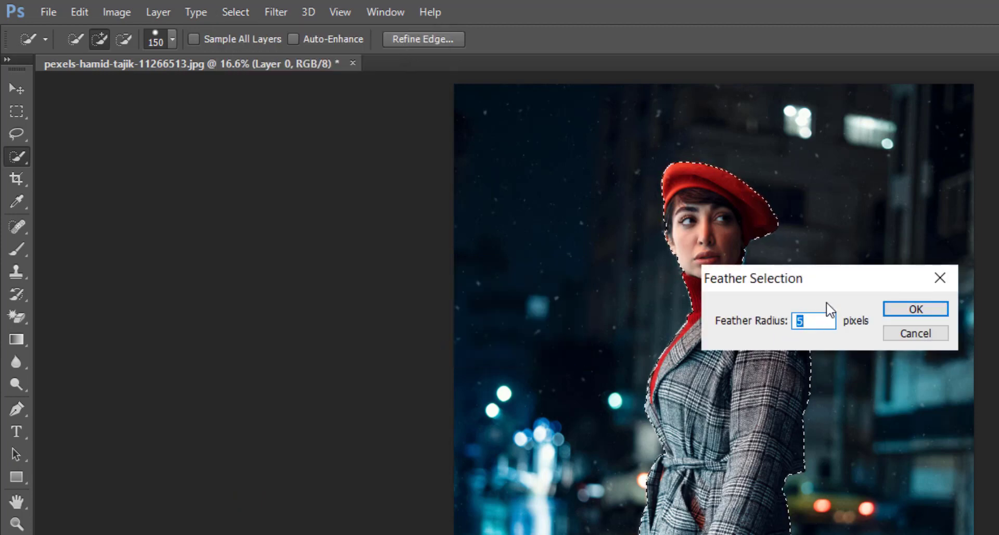
pyautogui.write('1')
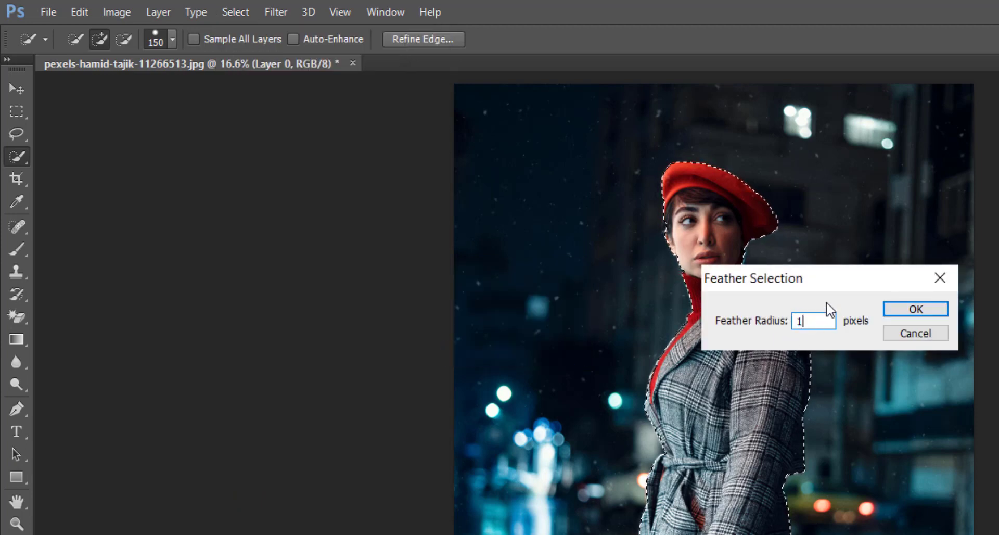
pyautogui.click(917, 311)
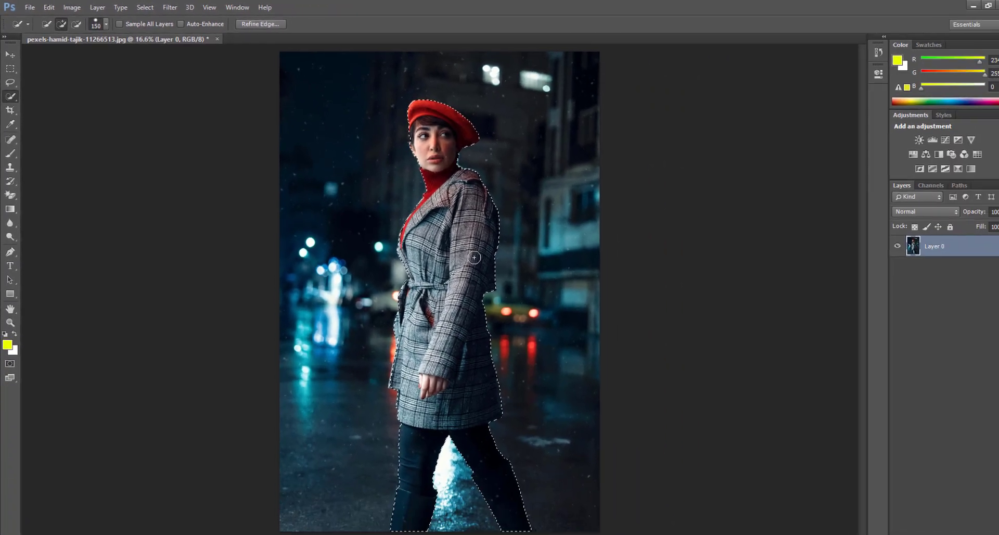
pyautogui.hotkey('ctrl', 'j')
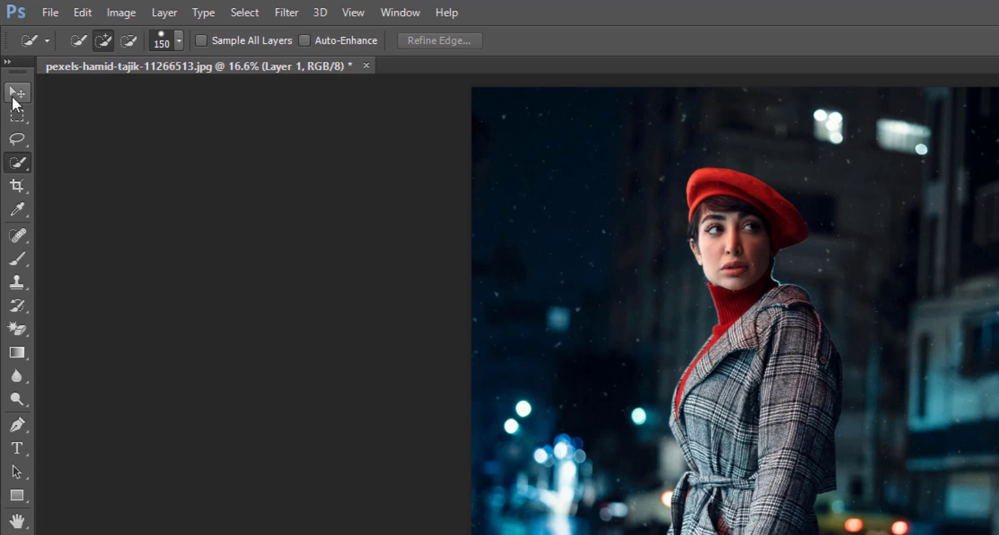
# Step: Add a Black & White adjustment layer named subject_saturation and clip it to the cut-out woman's layer
pyautogui.click(14, 94)
pyautogui.click(172, 7)
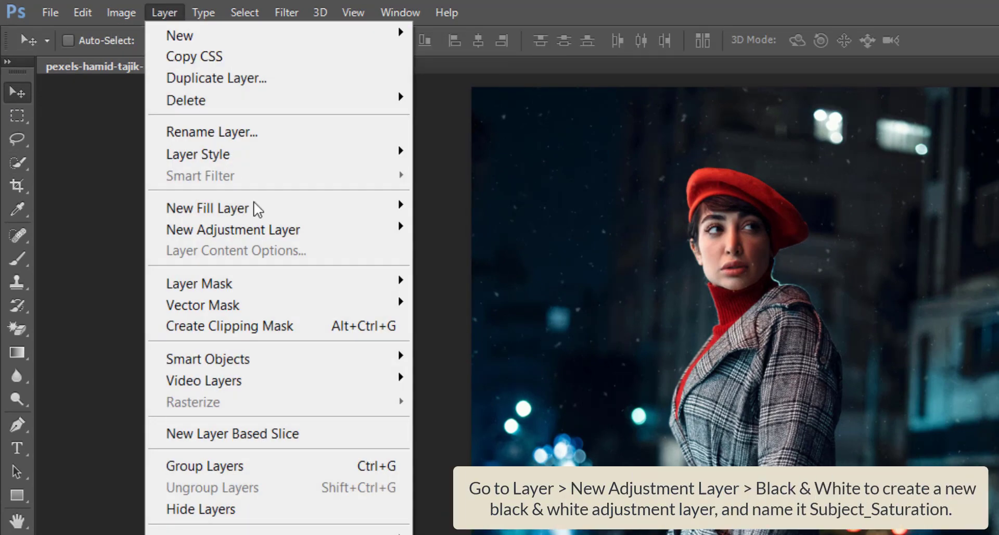
pyautogui.moveTo(340, 229)
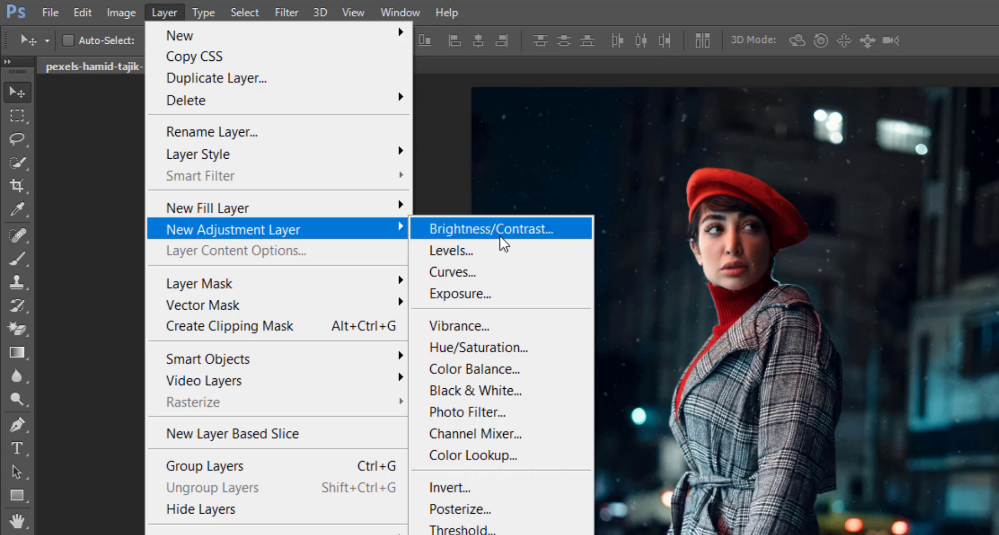
pyautogui.click(563, 390)
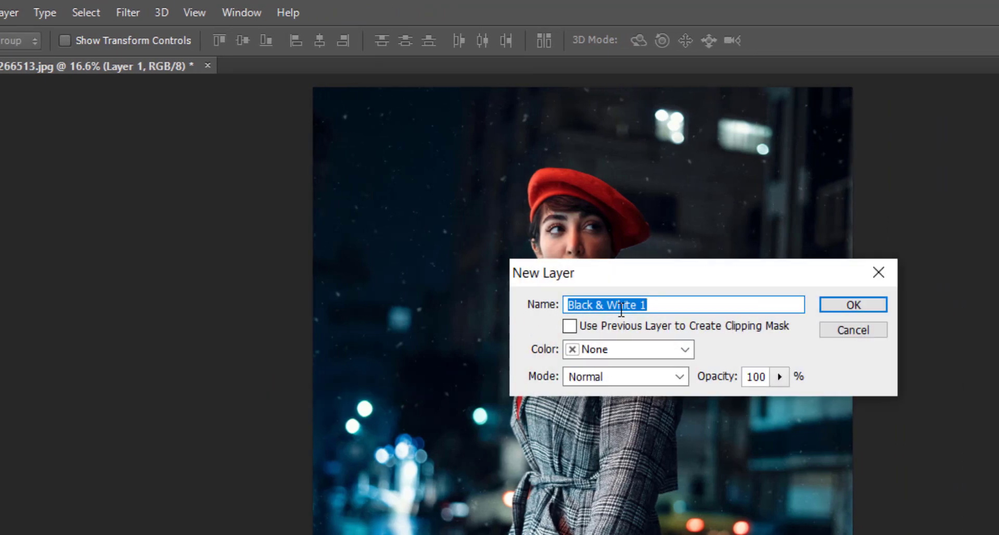
pyautogui.write('subject')
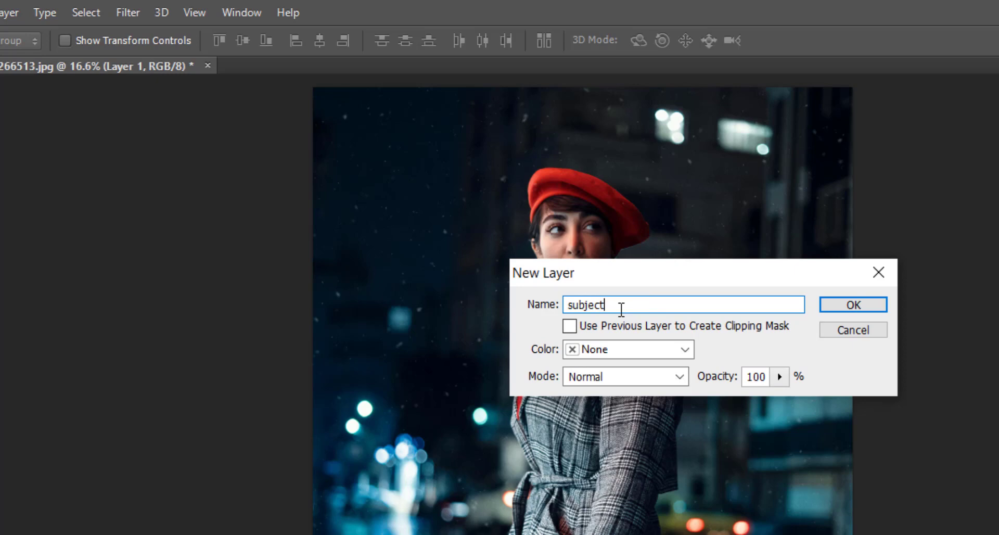
pyautogui.write('_saturation')
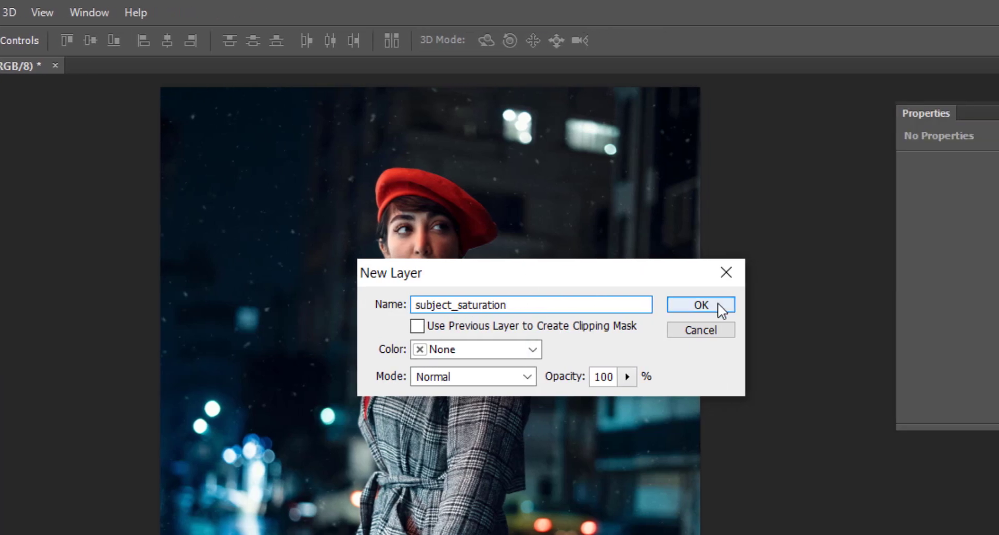
pyautogui.click(869, 304)
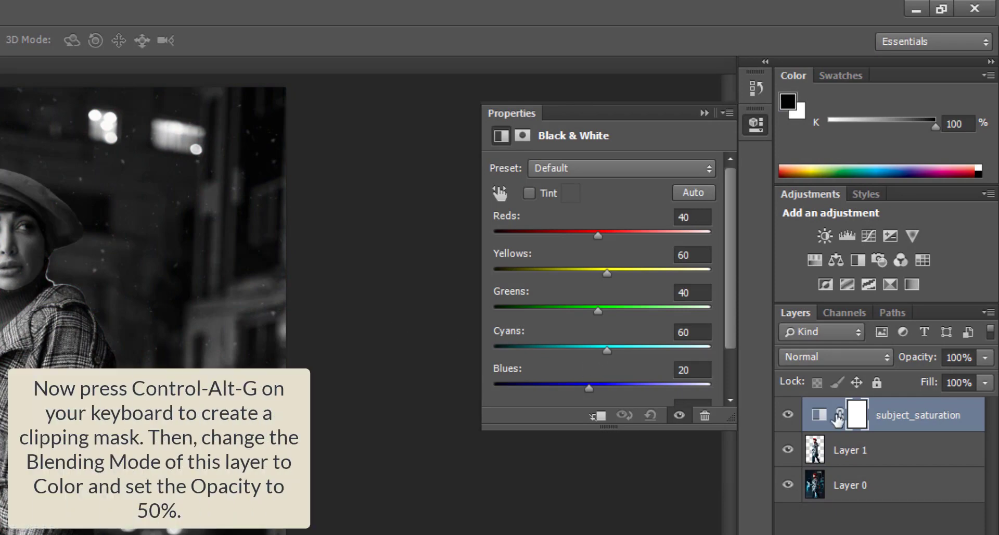
pyautogui.hotkey('ctrl', 'alt', 'g')
pyautogui.keyDown('alt'); pyautogui.click(822, 430); pyautogui.keyUp('alt')
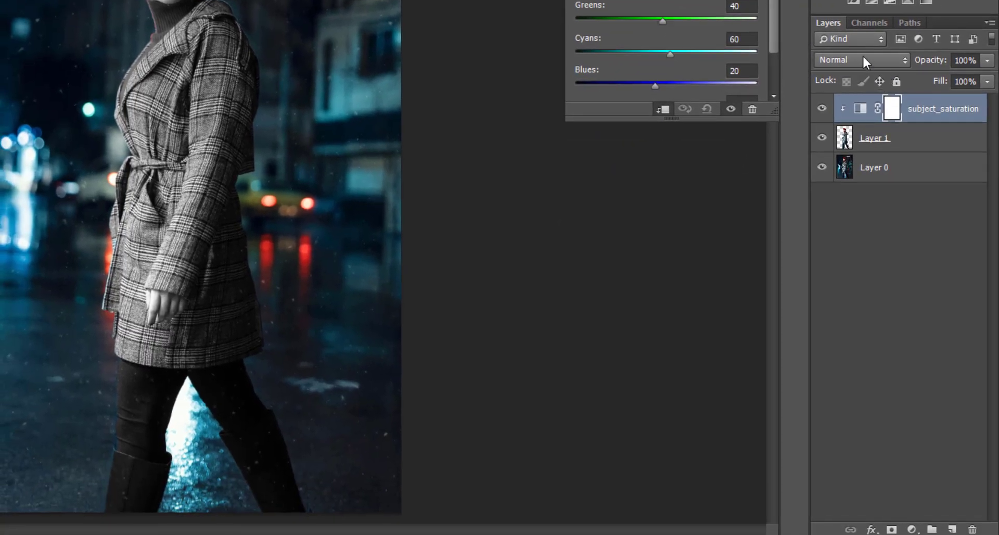
# Step: Set the subject_saturation layer's blending mode to Color and its opacity to 50%
pyautogui.click(864, 58)
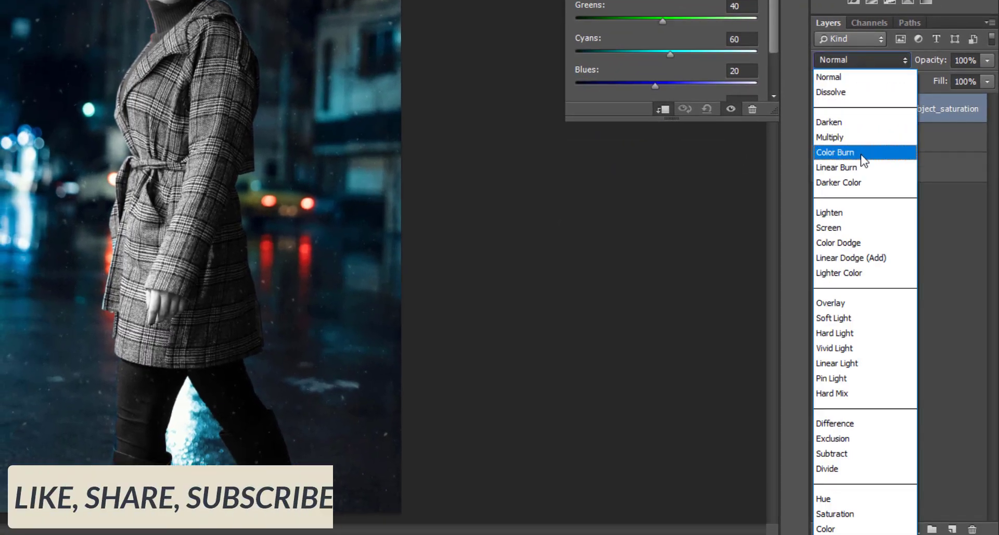
pyautogui.click(868, 529)
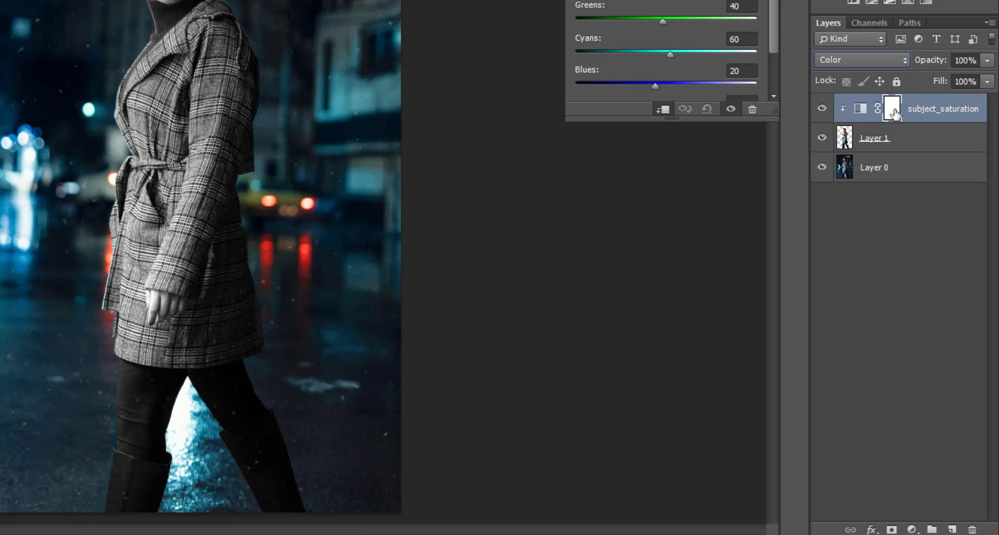
pyautogui.doubleClick(964, 61)
pyautogui.write('50')
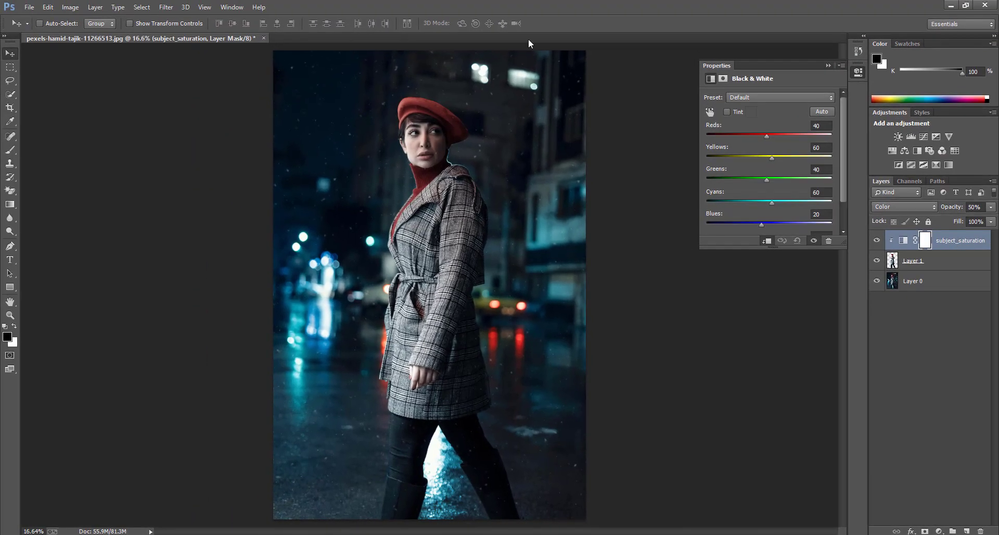
# Step: Create a solid color fill layer named left light with the color #ff0000
pyautogui.click(96, 7)
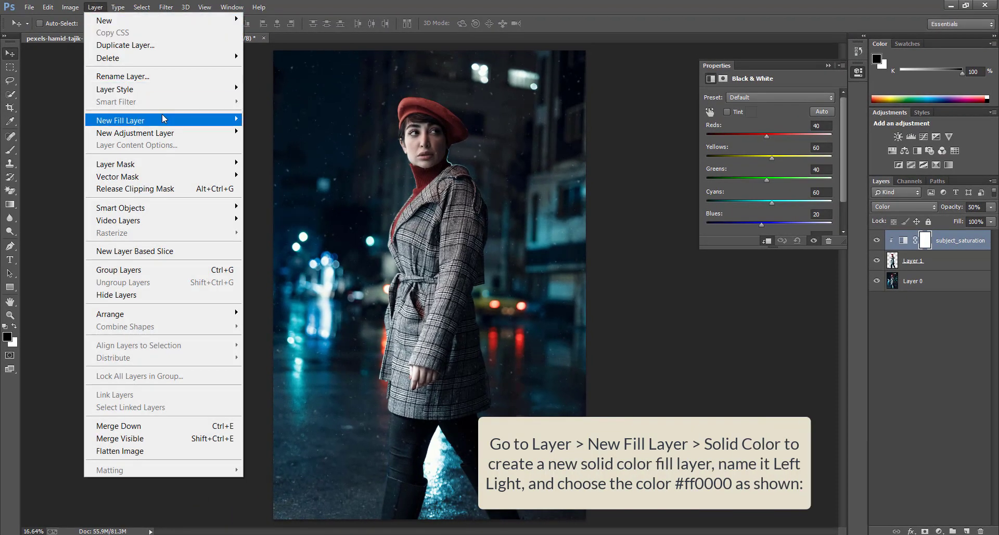
pyautogui.moveTo(169, 122)
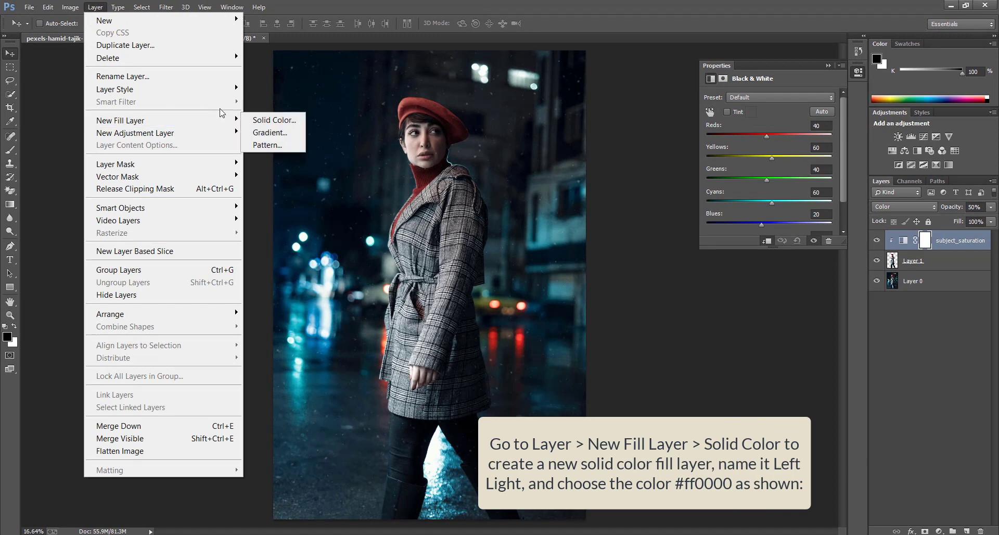
pyautogui.click(275, 121)
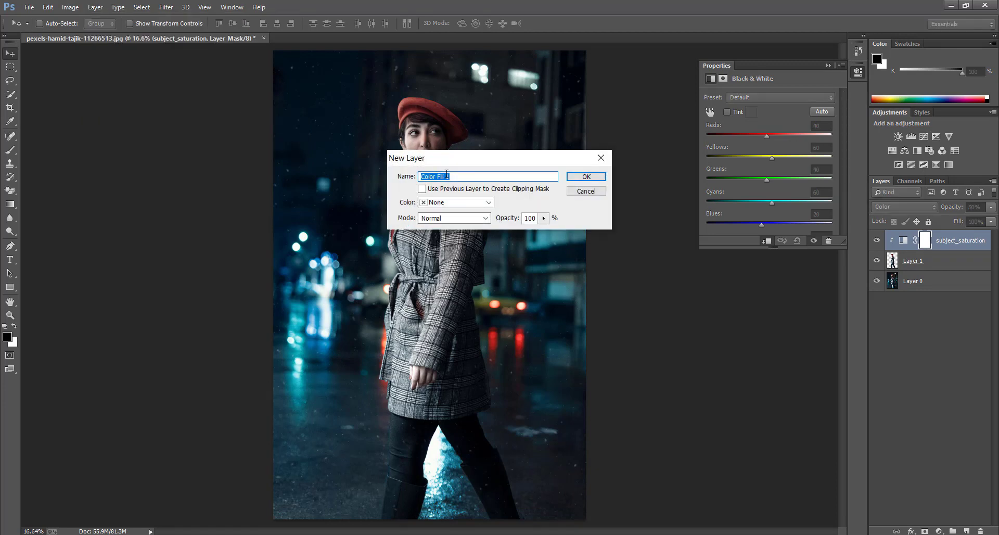
pyautogui.write('left light')
pyautogui.click(585, 177)
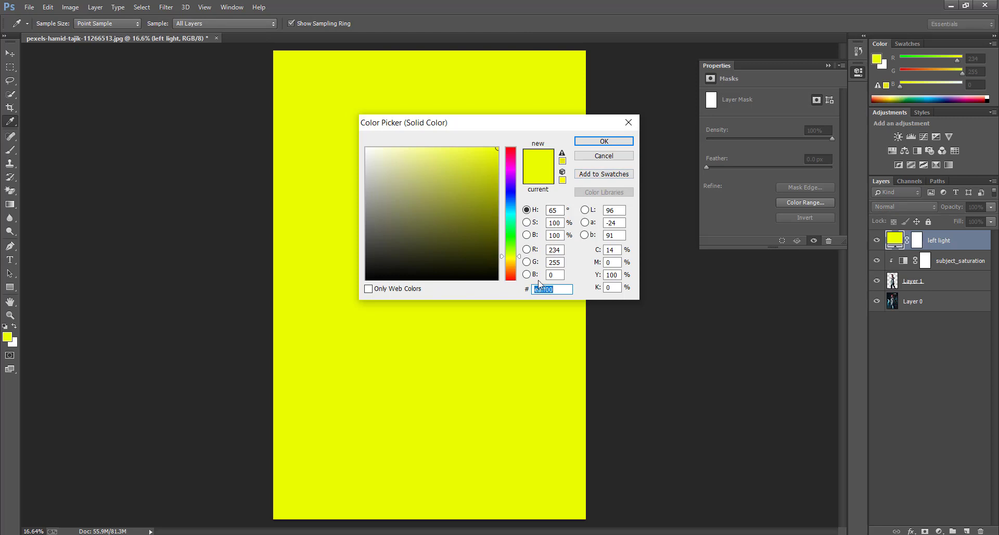
pyautogui.write('ff0000')
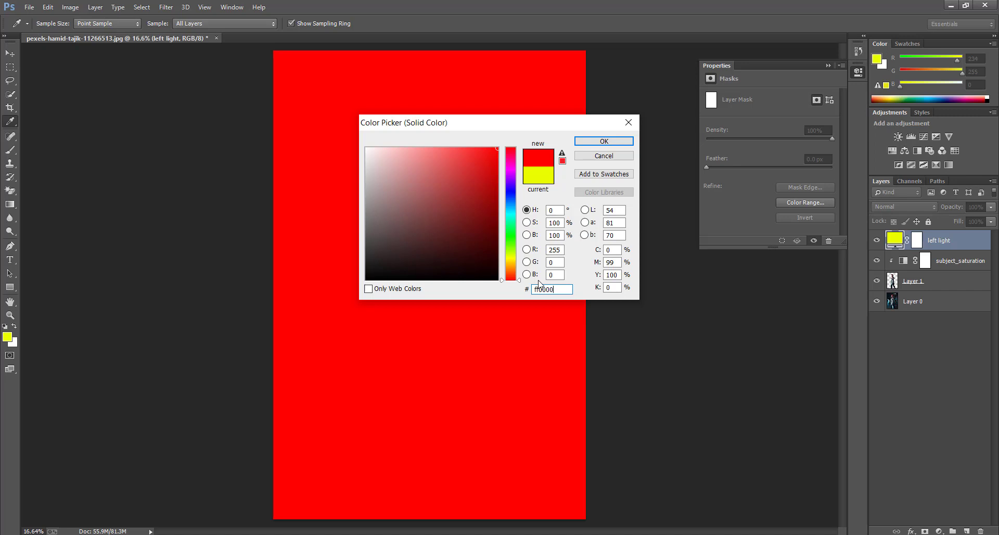
pyautogui.click(613, 141)
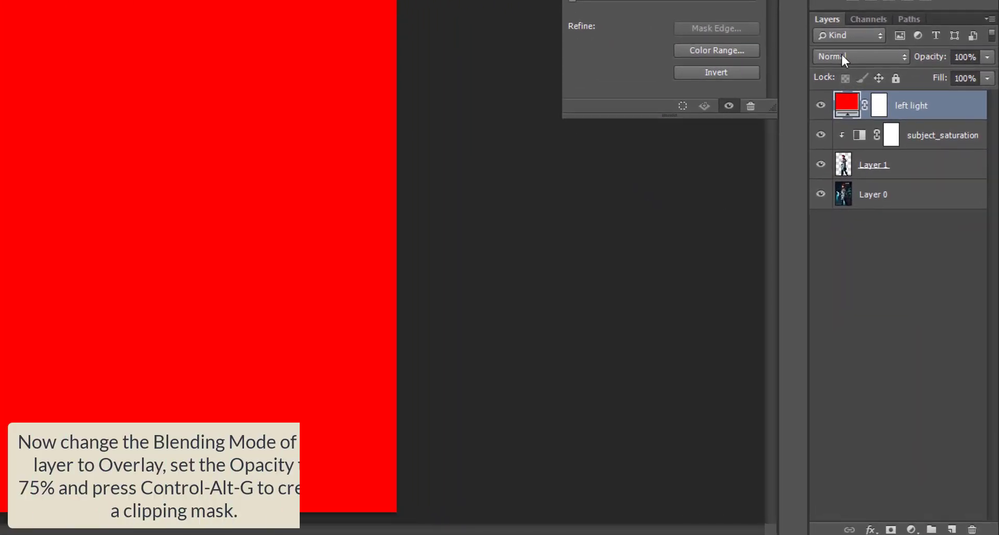
# Step: Blend the left light layer in Overlay mode at 75% opacity and clip it to the cut-out woman's layer
pyautogui.click(841, 55)
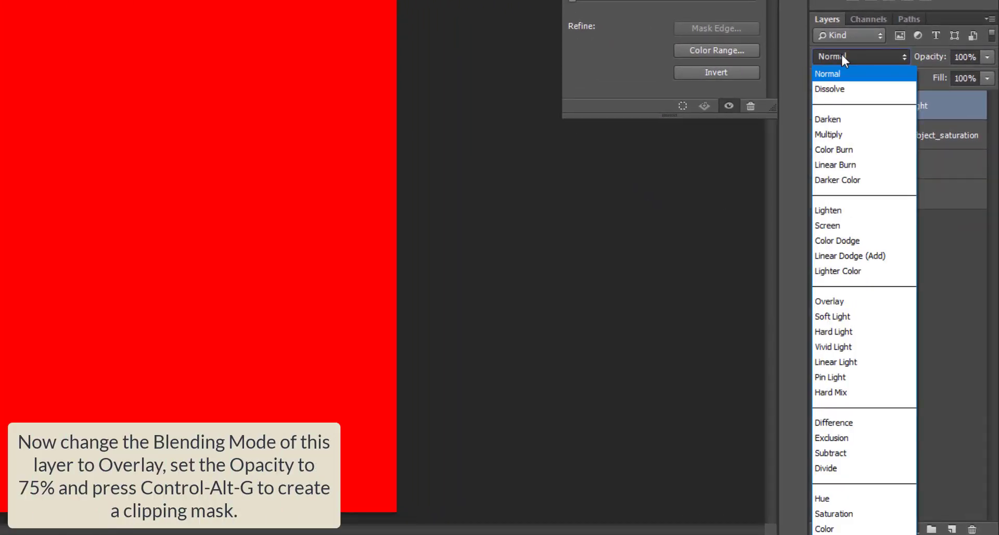
pyautogui.click(857, 297)
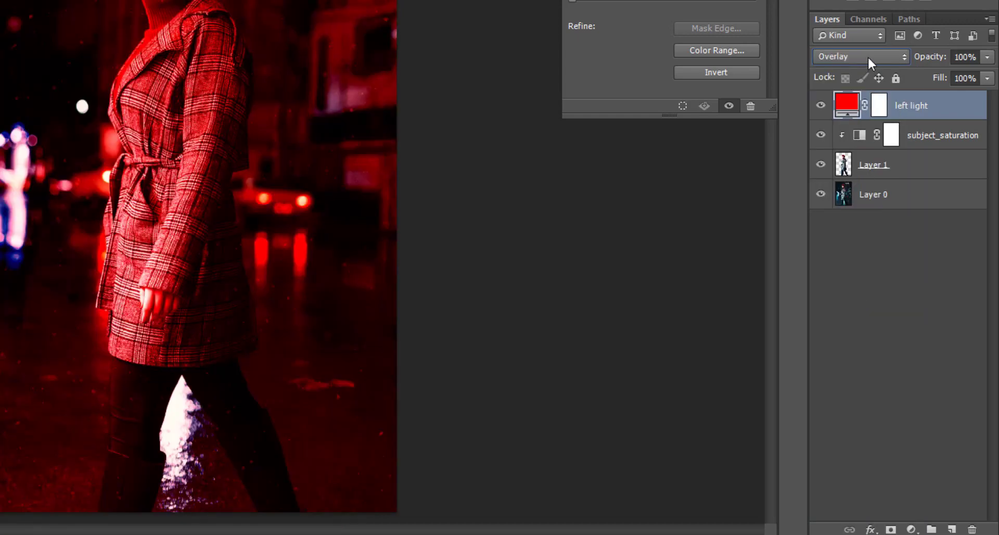
pyautogui.click(967, 57)
pyautogui.write('75')
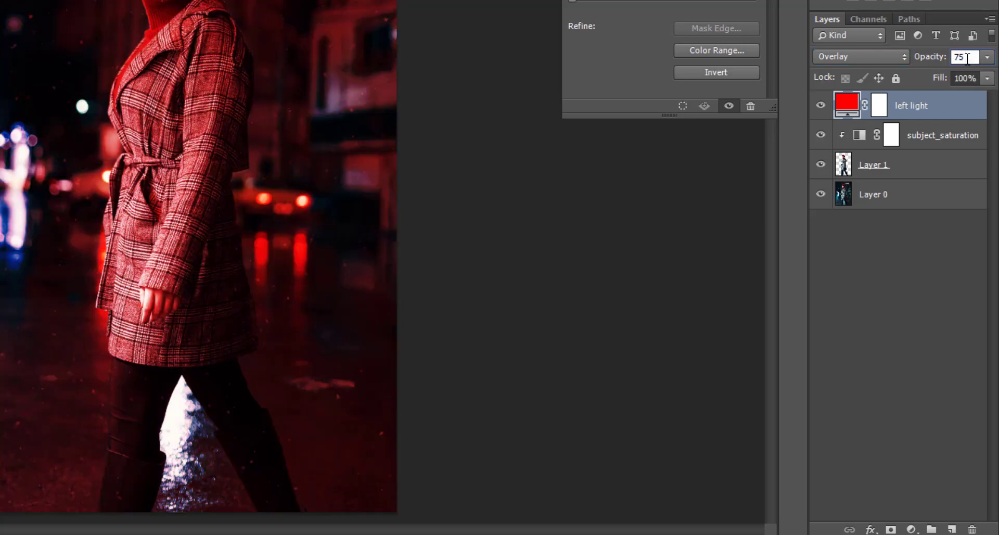
pyautogui.press('Return')
pyautogui.keyDown('alt'); pyautogui.click(851, 119); pyautogui.keyUp('alt')
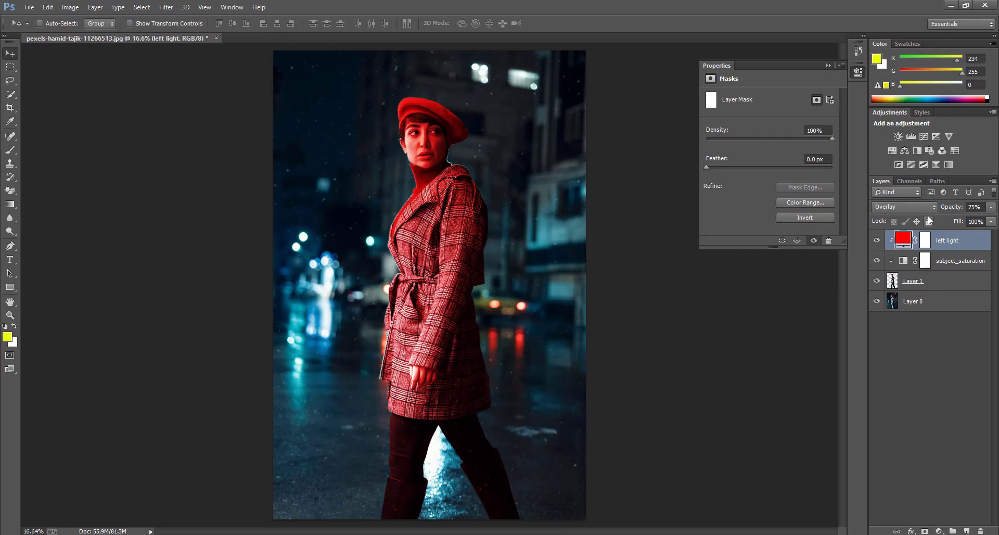
# Step: Paint black with a soft 500 px brush on the left light mask over the right side of the coat, the sleeve, hand and legs
pyautogui.click(925, 239)
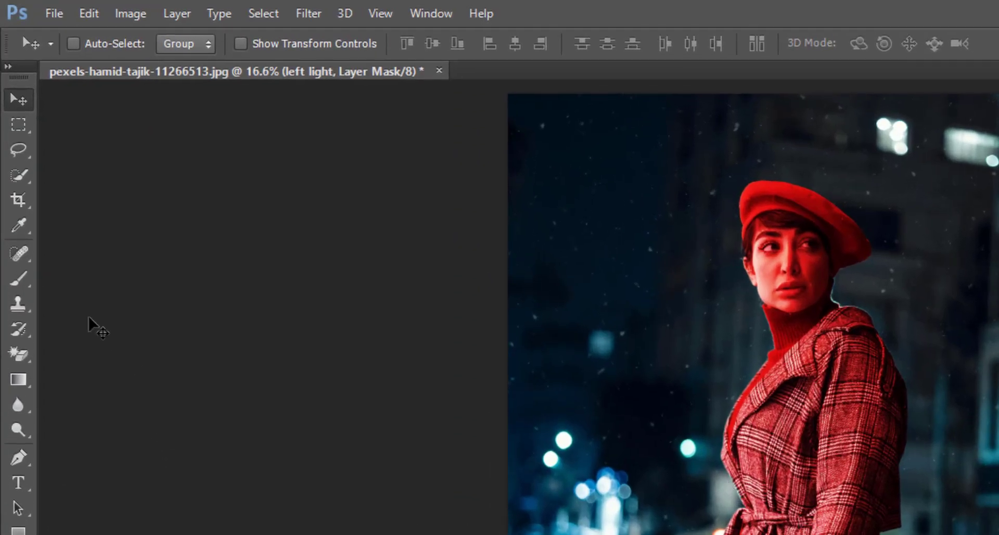
pyautogui.click(21, 271)
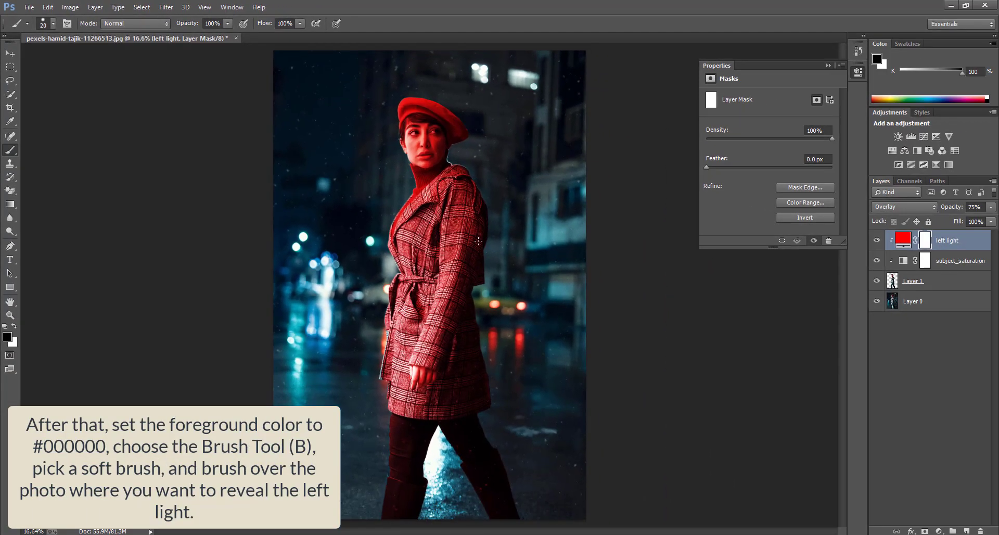
pyautogui.moveTo(478, 241)
pyautogui.mouseDown()
pyautogui.moveTo(466, 203)
pyautogui.moveTo(484, 253)
pyautogui.mouseUp()
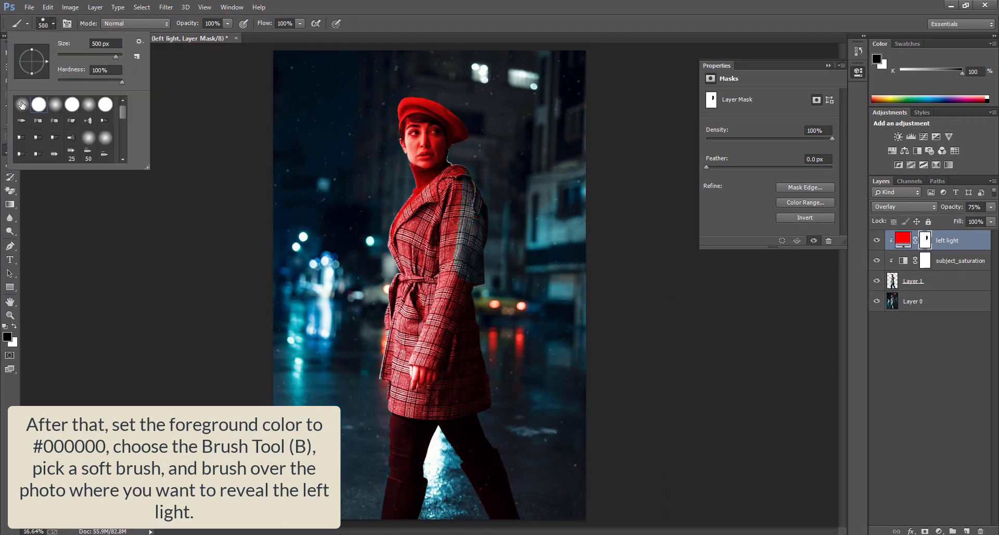
pyautogui.moveTo(451, 363)
pyautogui.mouseDown()
pyautogui.moveTo(426, 359)
pyautogui.moveTo(444, 346)
pyautogui.moveTo(440, 334)
pyautogui.moveTo(410, 403)
pyautogui.moveTo(413, 508)
pyautogui.mouseUp()
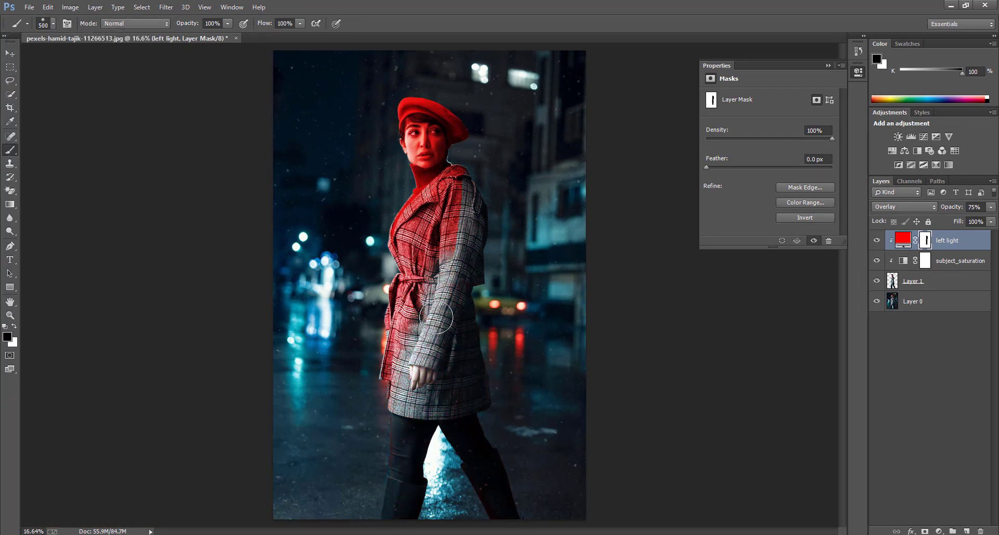
pyautogui.moveTo(470, 200)
pyautogui.mouseDown()
pyautogui.moveTo(487, 136)
pyautogui.moveTo(495, 168)
pyautogui.moveTo(465, 203)
pyautogui.moveTo(415, 377)
pyautogui.moveTo(489, 405)
pyautogui.mouseUp()
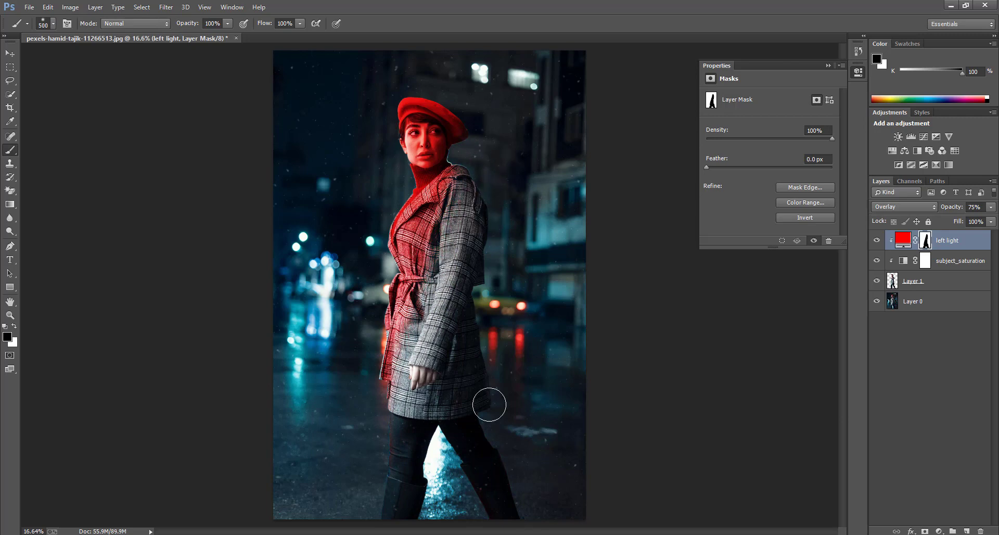
pyautogui.click(10, 53)
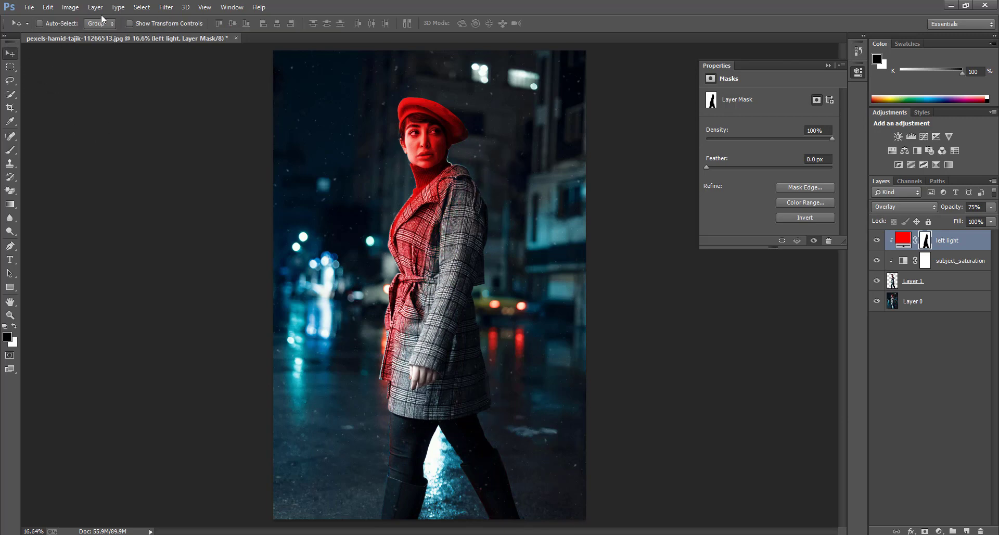
# Step: Create a solid color fill layer named right light with the color #0080ff
pyautogui.click(97, 8)
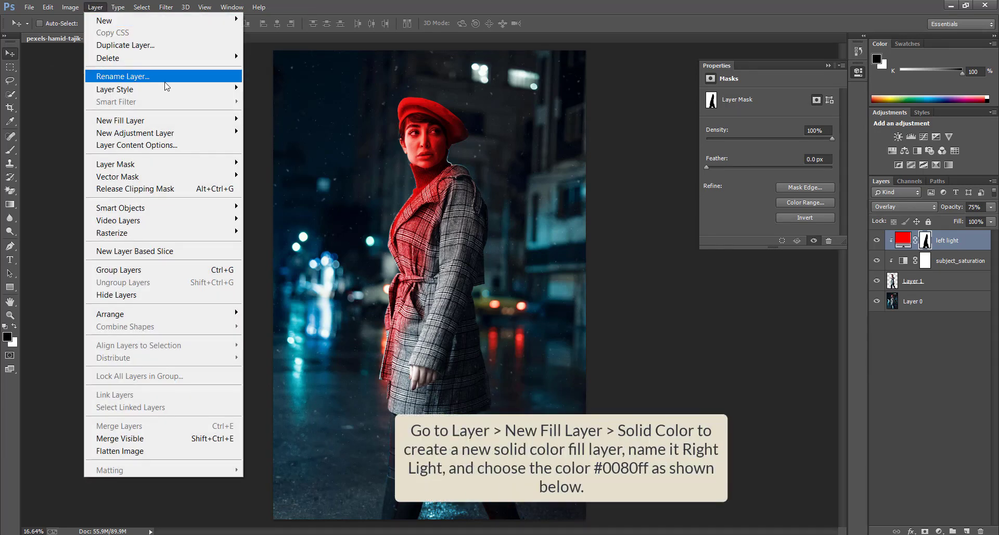
pyautogui.moveTo(216, 124)
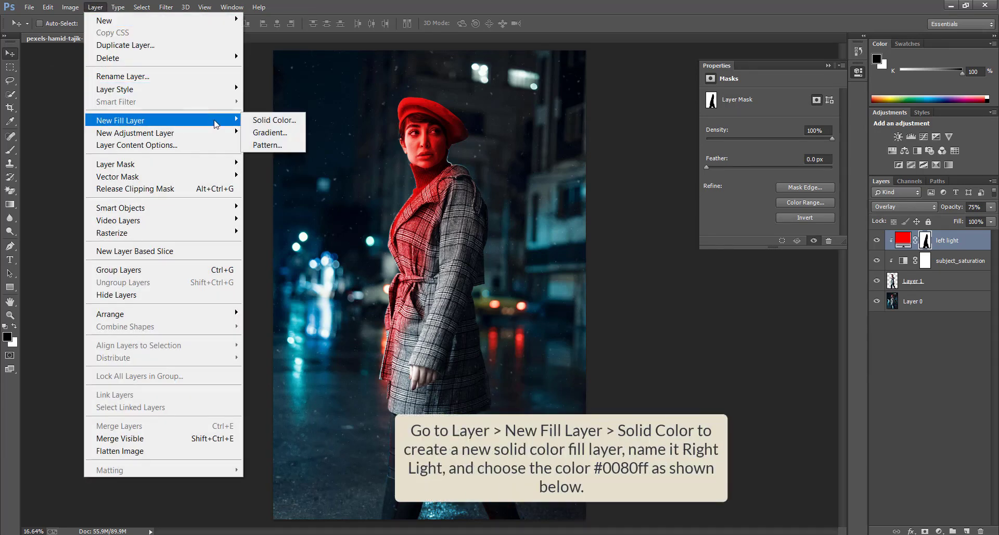
pyautogui.click(263, 120)
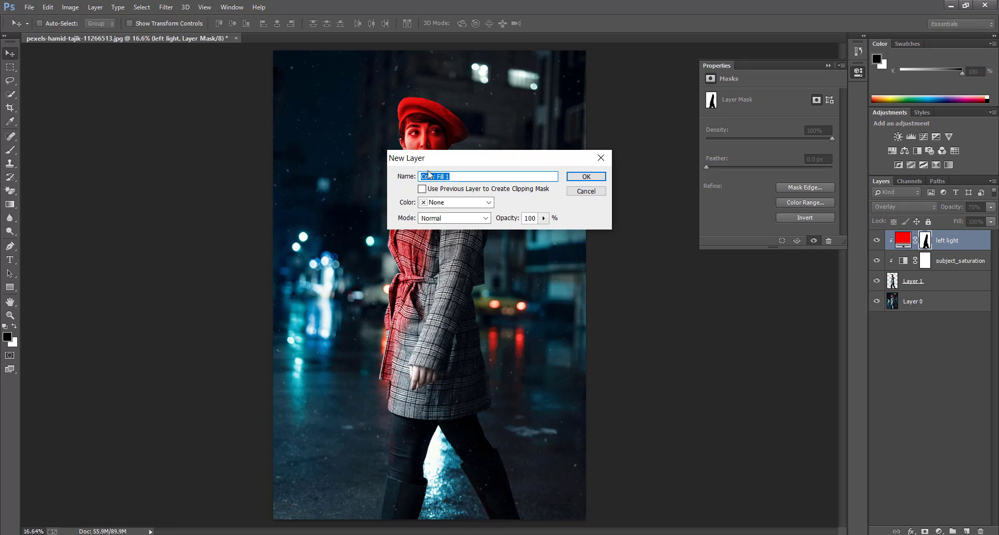
pyautogui.write('right light')
pyautogui.click(571, 178)
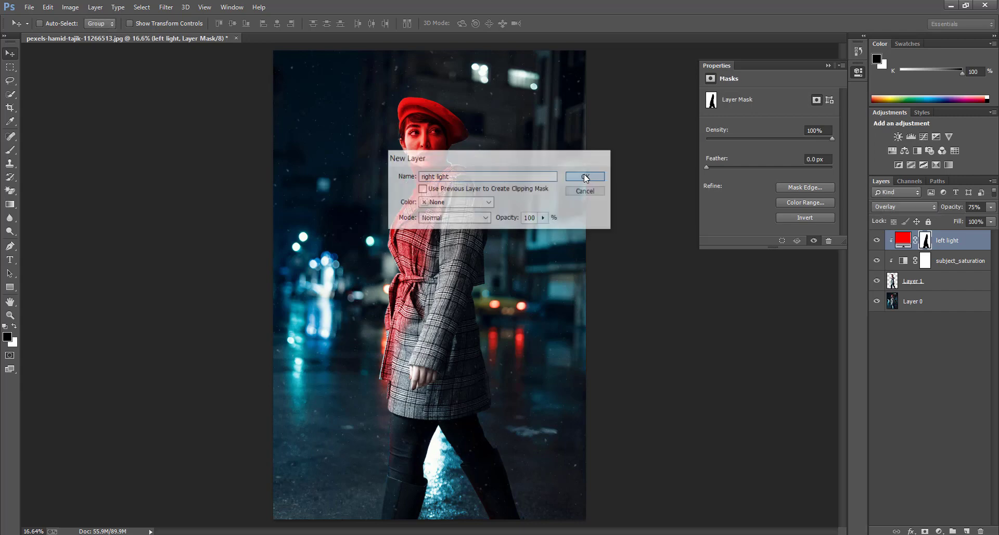
pyautogui.write('0')
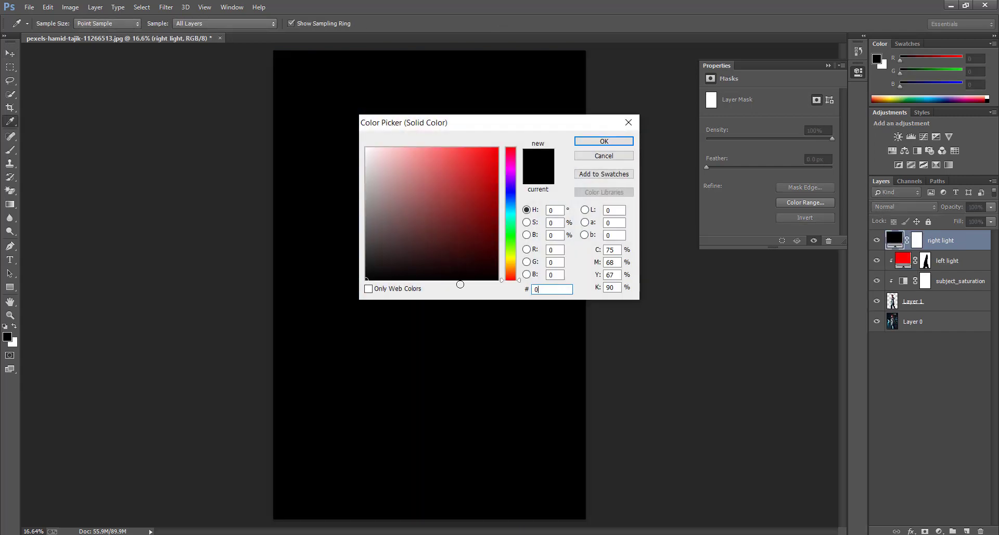
pyautogui.write('080ff')
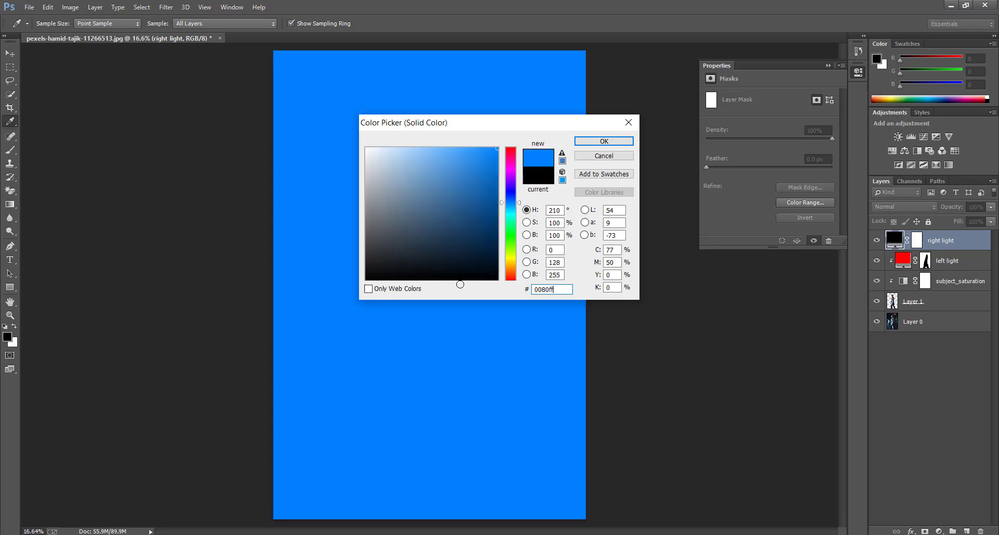
pyautogui.click(619, 142)
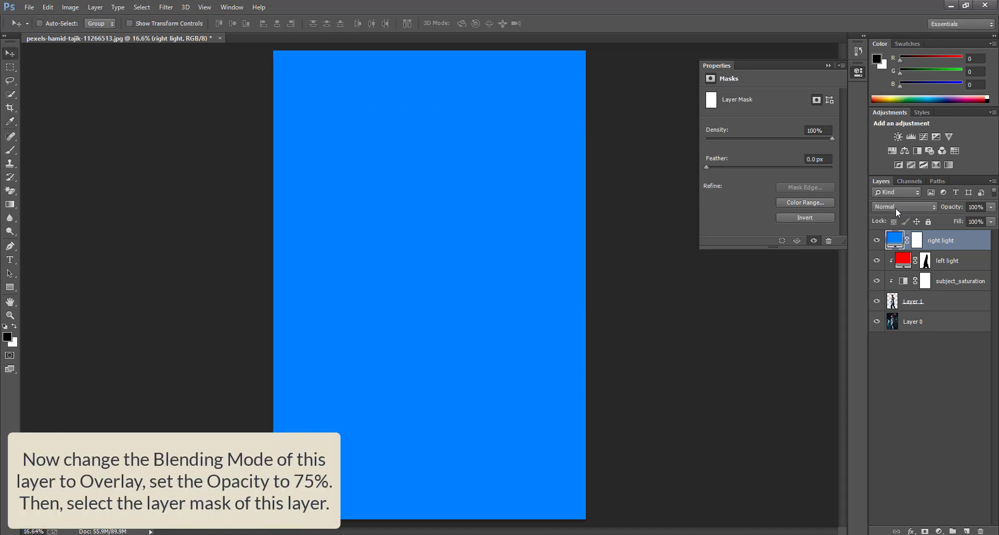
# Step: Blend the right light layer in Overlay mode at 75% opacity and clip it to the layers below, with its mask selected
pyautogui.click(894, 207)
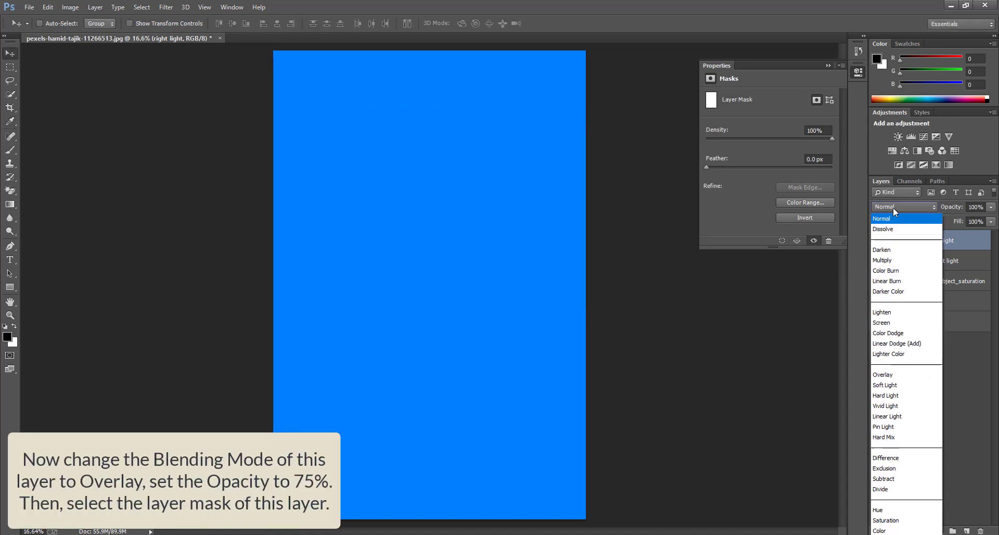
pyautogui.click(896, 375)
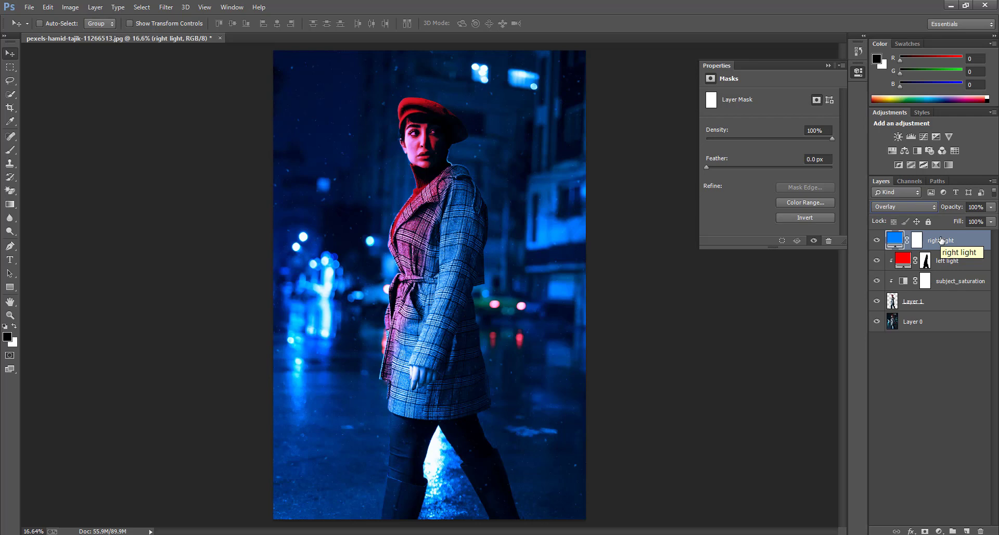
pyautogui.click(977, 207)
pyautogui.write('75')
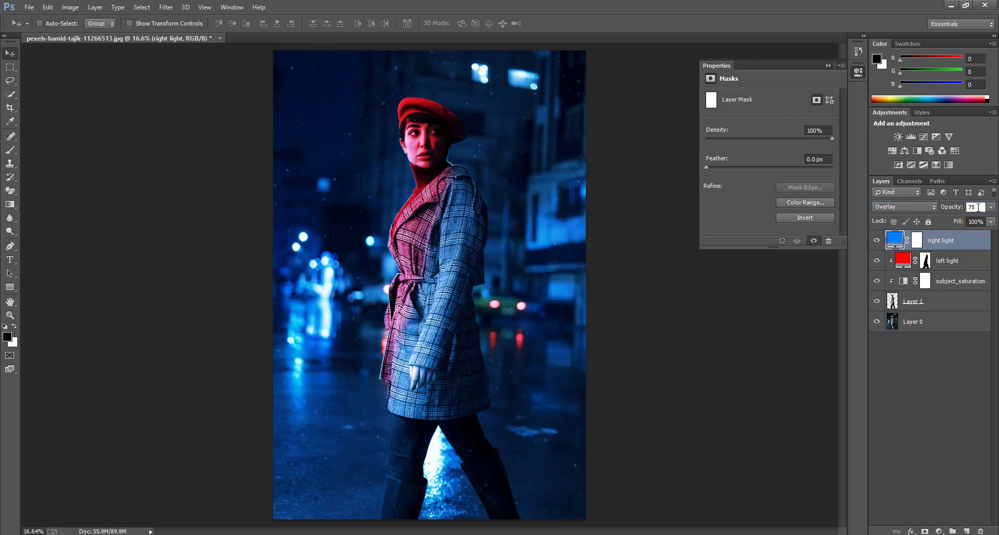
pyautogui.press('Return')
pyautogui.click(918, 240)
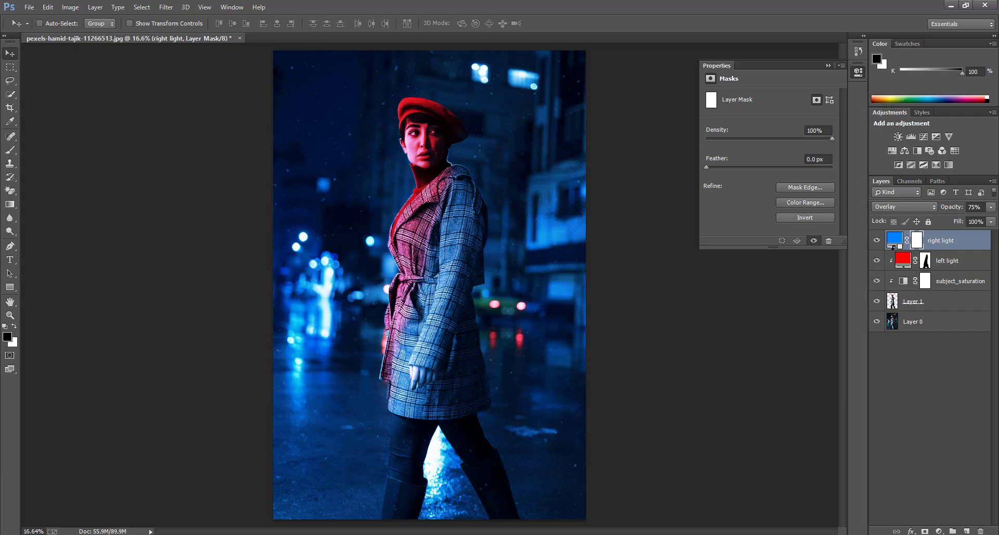
pyautogui.keyDown('alt'); pyautogui.click(893, 246); pyautogui.keyUp('alt')
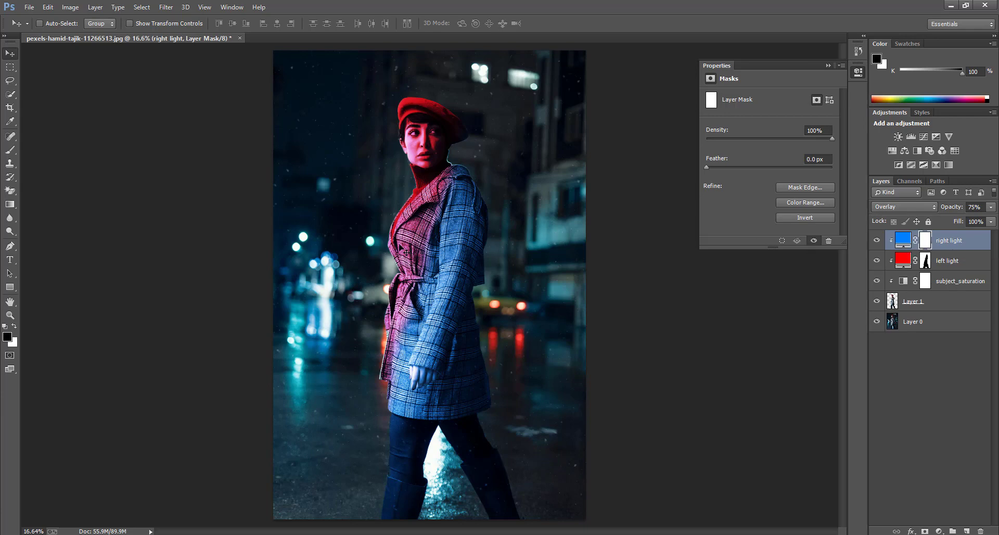
# Step: Paint black with the 500 px brush on the right light mask over the beret, face and left side of the coat
pyautogui.click(10, 150)
pyautogui.moveTo(375, 219)
pyautogui.mouseDown()
pyautogui.moveTo(395, 262)
pyautogui.moveTo(421, 152)
pyautogui.moveTo(408, 101)
pyautogui.moveTo(437, 118)
pyautogui.moveTo(381, 339)
pyautogui.moveTo(383, 284)
pyautogui.mouseUp()
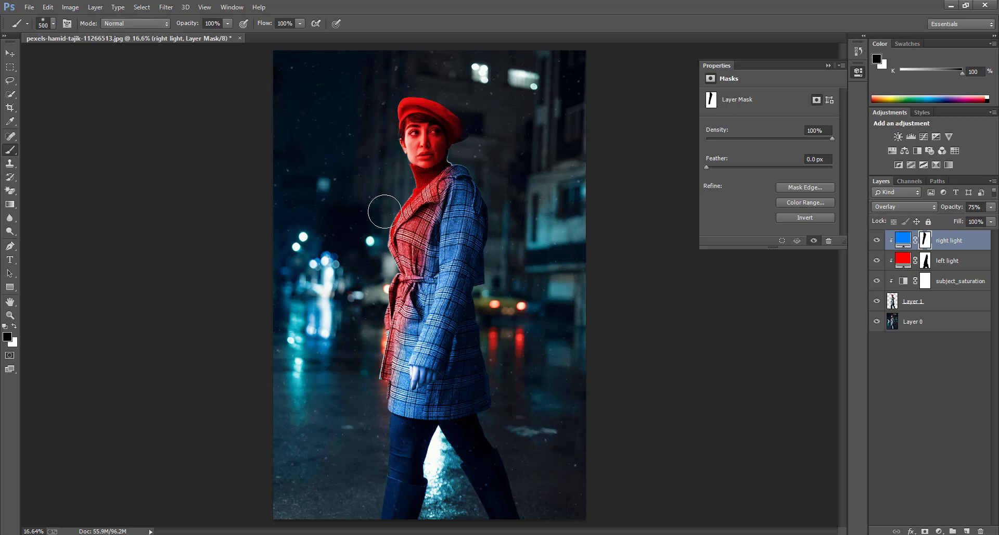
pyautogui.press('v')
# Step: Duplicate the cut-out woman's Layer 1 and move the original to the top of the layer stack
pyautogui.click(893, 301)
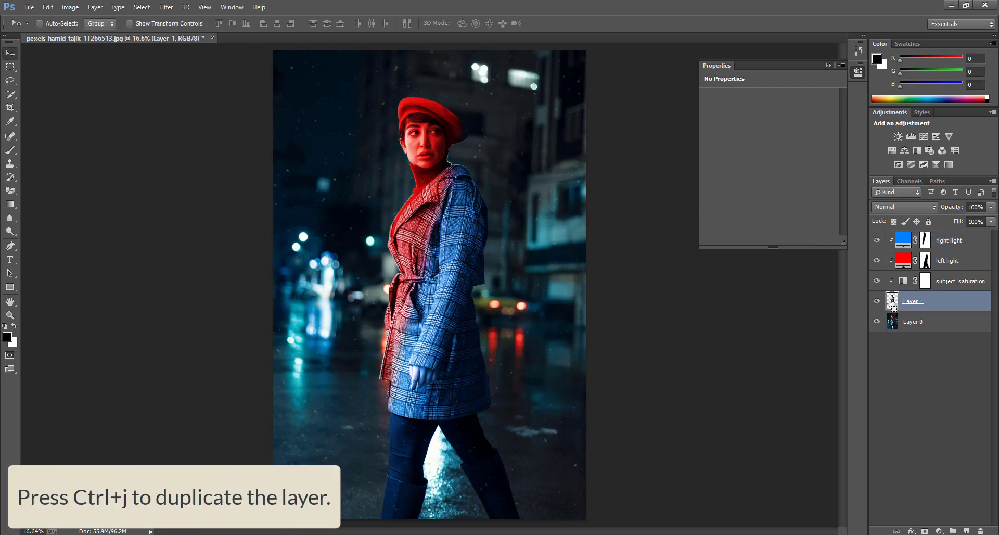
pyautogui.hotkey('ctrl', 'j')
pyautogui.moveTo(894, 307); pyautogui.dragTo(917, 238)
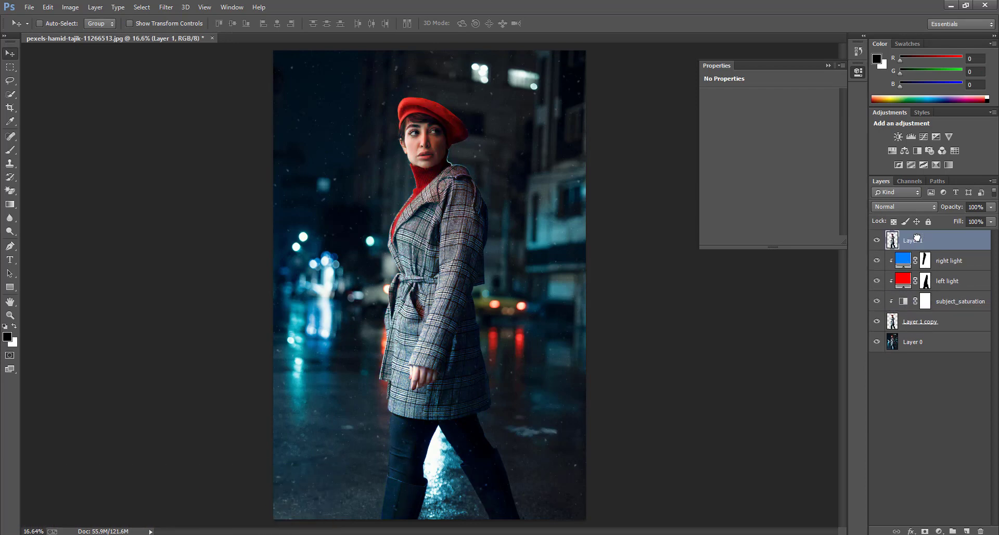
# Step: Open the Filter Gallery for the top Layer 1, preview it at 25%, and choose the Glowing Edges filter
pyautogui.click(167, 7)
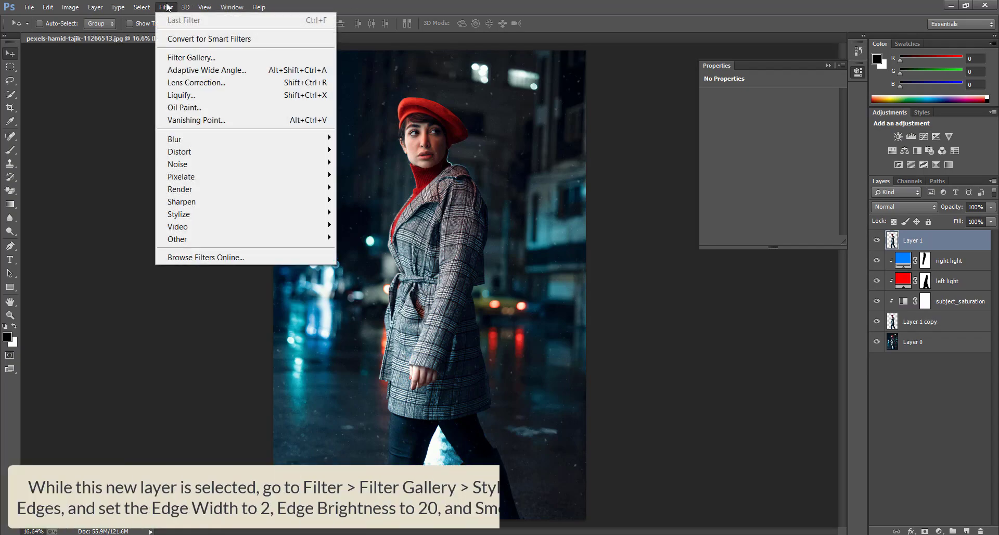
pyautogui.click(209, 58)
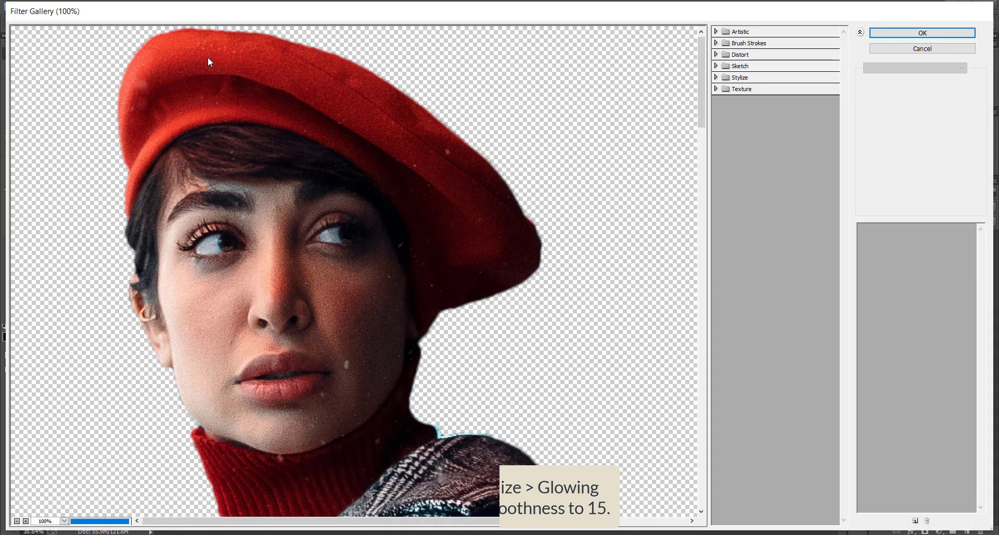
pyautogui.click(17, 521)
pyautogui.click(17, 521)
pyautogui.click(17, 521)
pyautogui.click(17, 521)
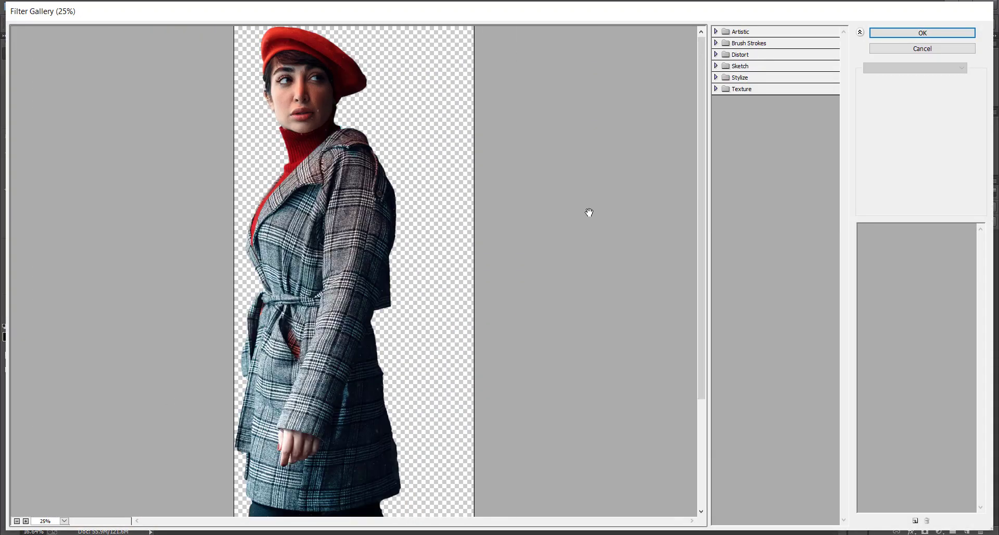
pyautogui.click(753, 78)
pyautogui.click(741, 94)
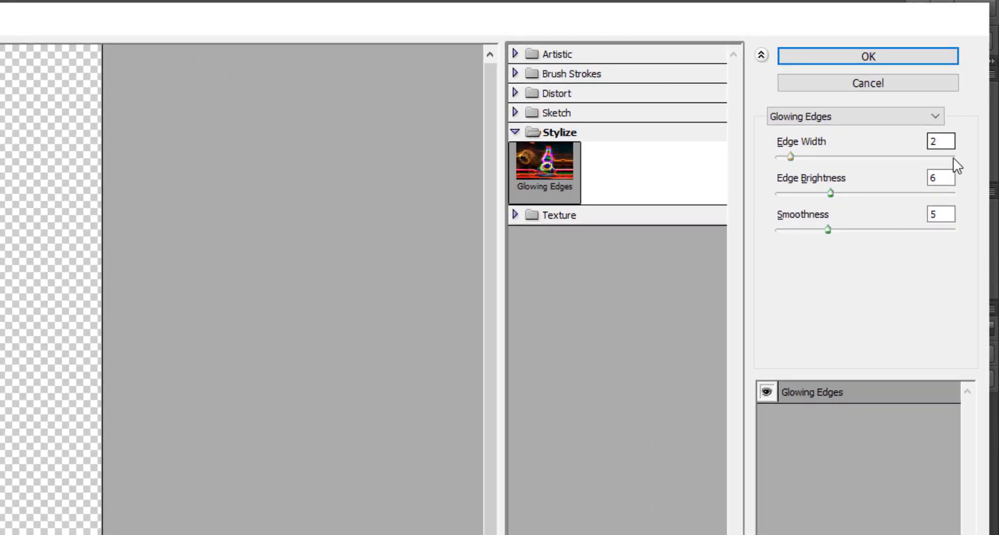
# Step: Set Glowing Edges to an edge brightness of 20 and a smoothness of 15, and apply the filter
pyautogui.click(945, 179)
pyautogui.press('BackSpace')
pyautogui.write('20')
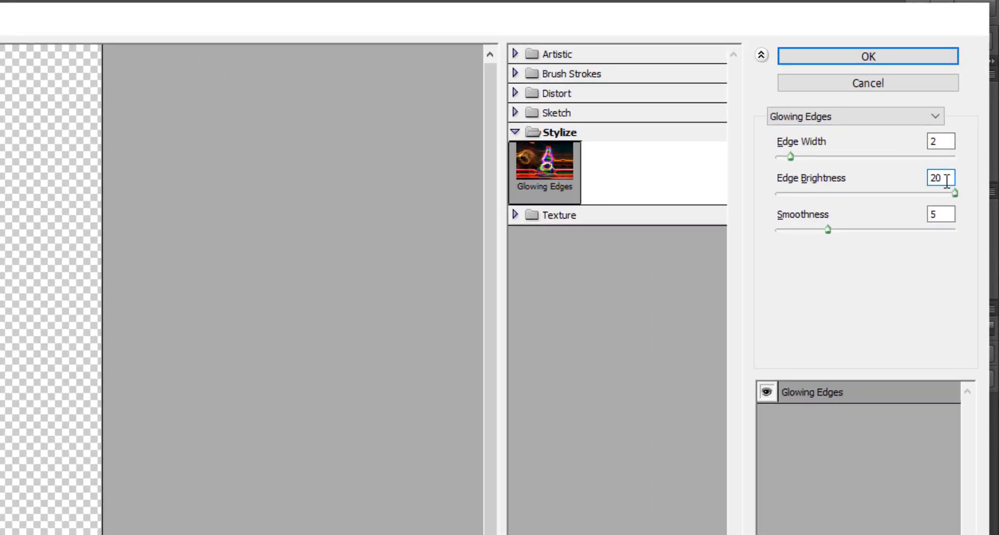
pyautogui.click(935, 215)
pyautogui.write('15')
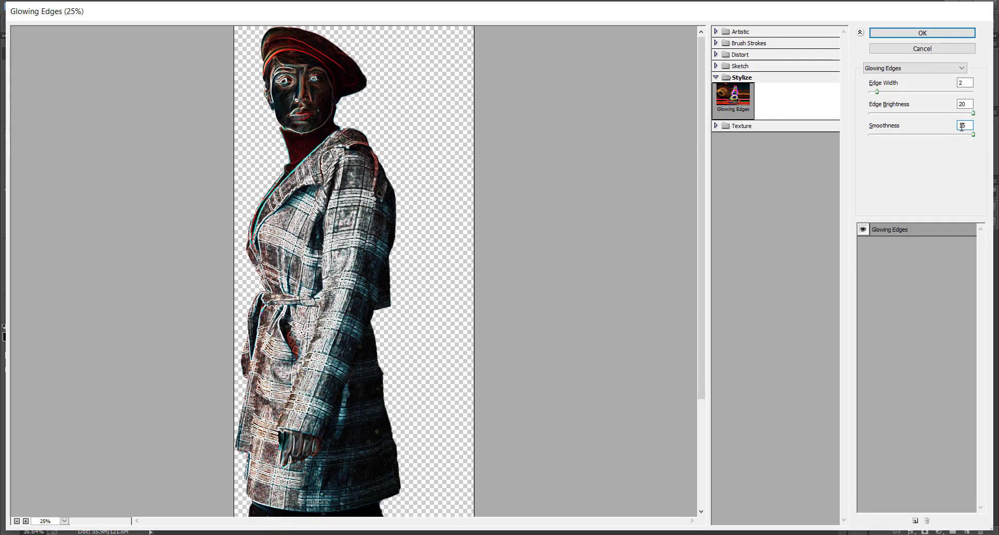
pyautogui.click(942, 33)
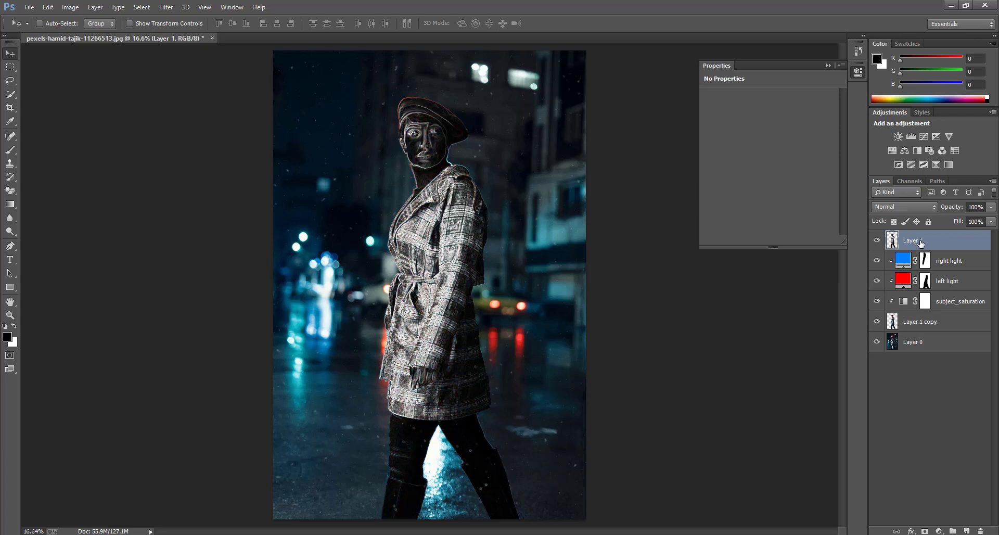
# Step: Desaturate the glowing-edges Layer 1
pyautogui.click(77, 8)
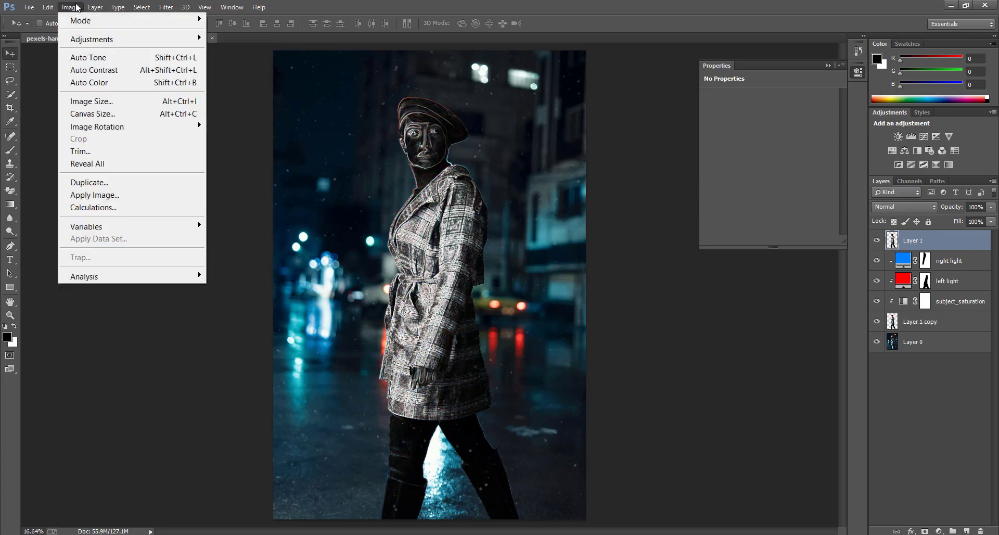
pyautogui.moveTo(97, 42)
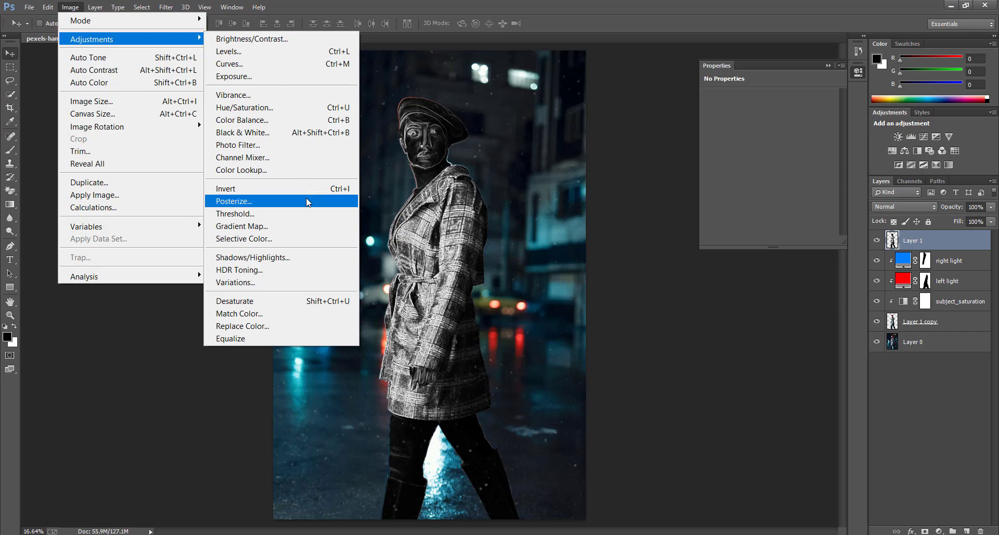
pyautogui.click(330, 299)
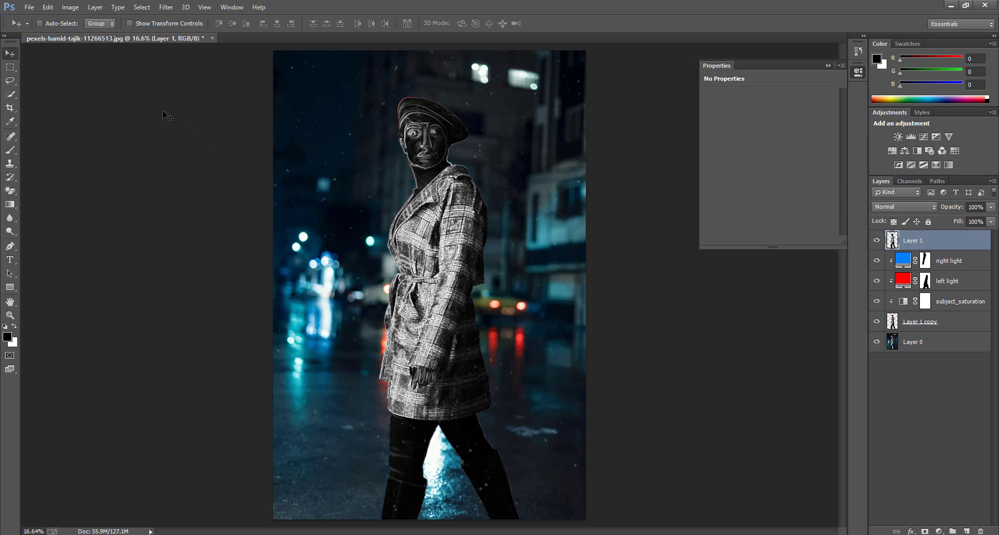
# Step: Apply a Gaussian Blur with a radius of 10 pixels to the desaturated glowing-edges Layer 1
pyautogui.click(166, 7)
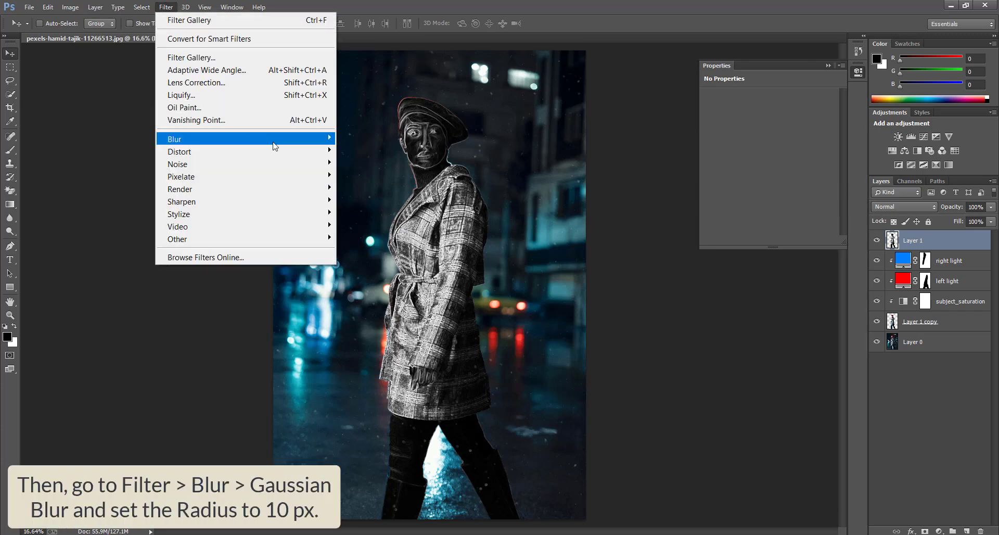
pyautogui.moveTo(303, 139)
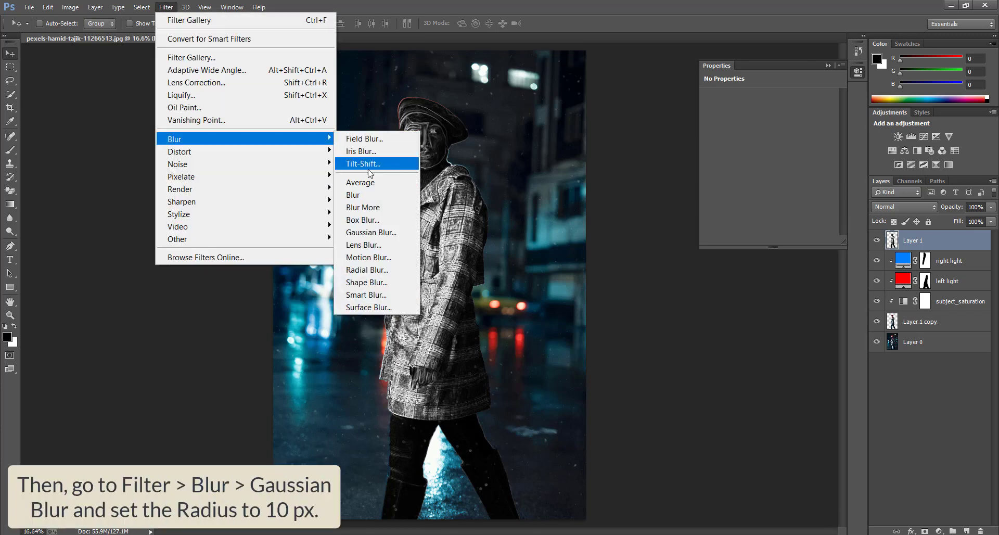
pyautogui.click(373, 232)
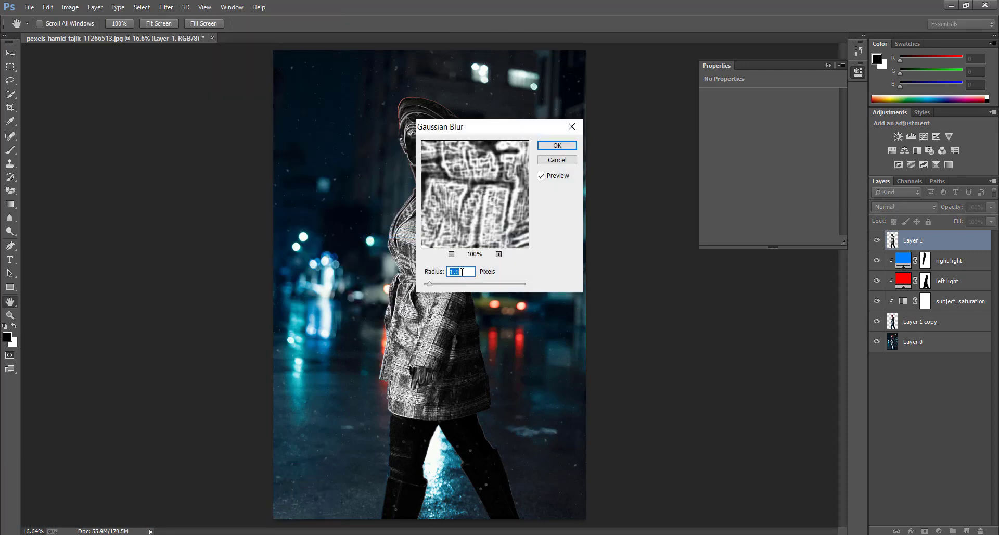
pyautogui.write('10')
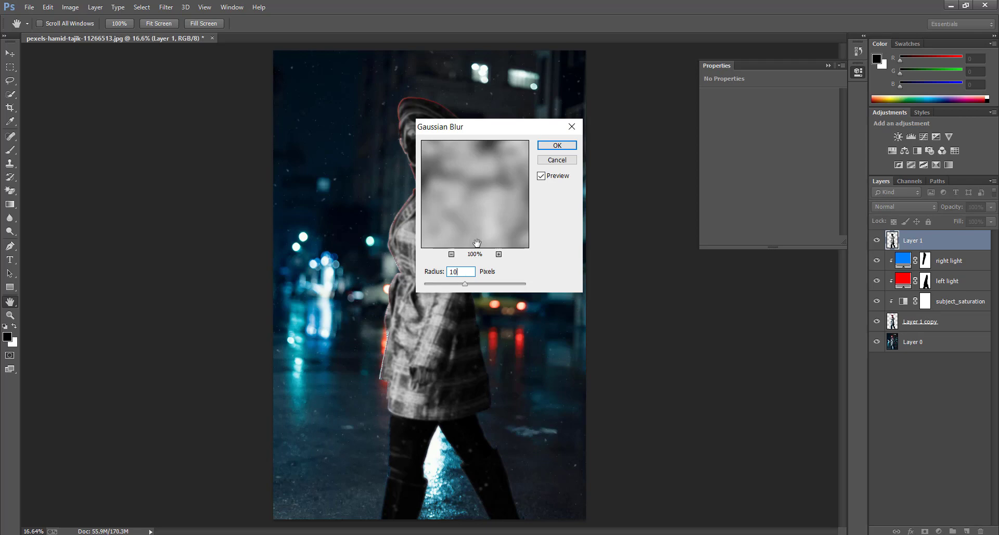
pyautogui.click(557, 146)
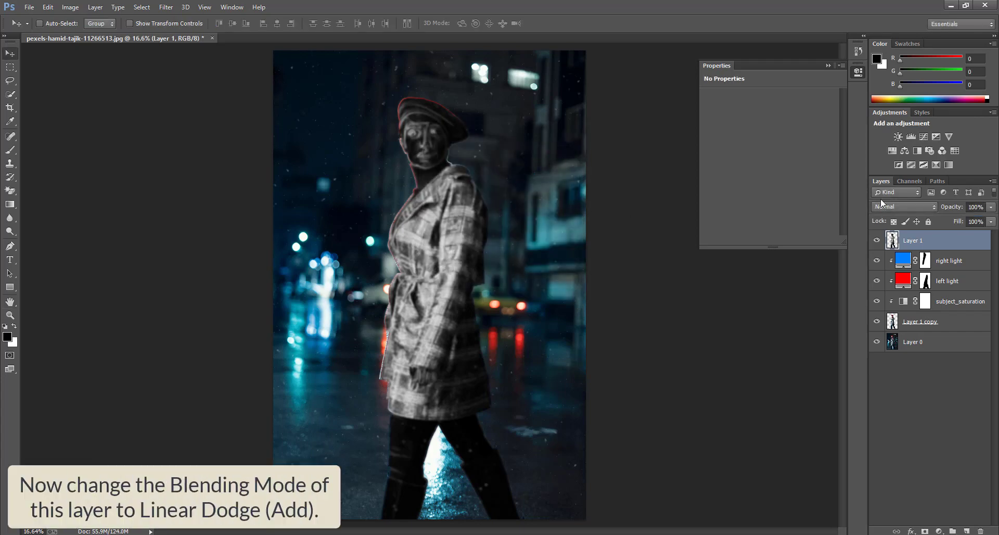
# Step: Set the blurred Layer 1 to the Linear Dodge (Add) blending mode and rename it "subject glow"
pyautogui.click(897, 206)
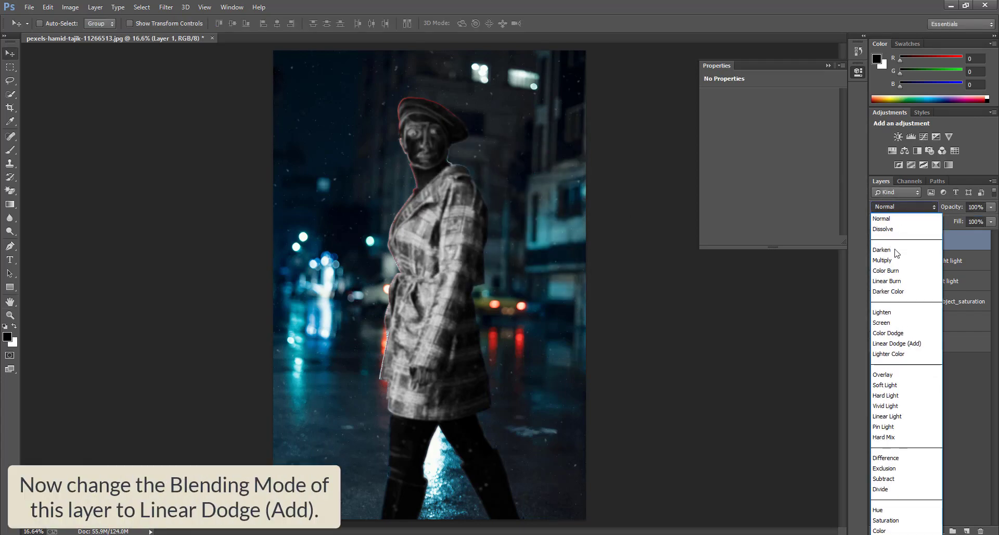
pyautogui.click(914, 344)
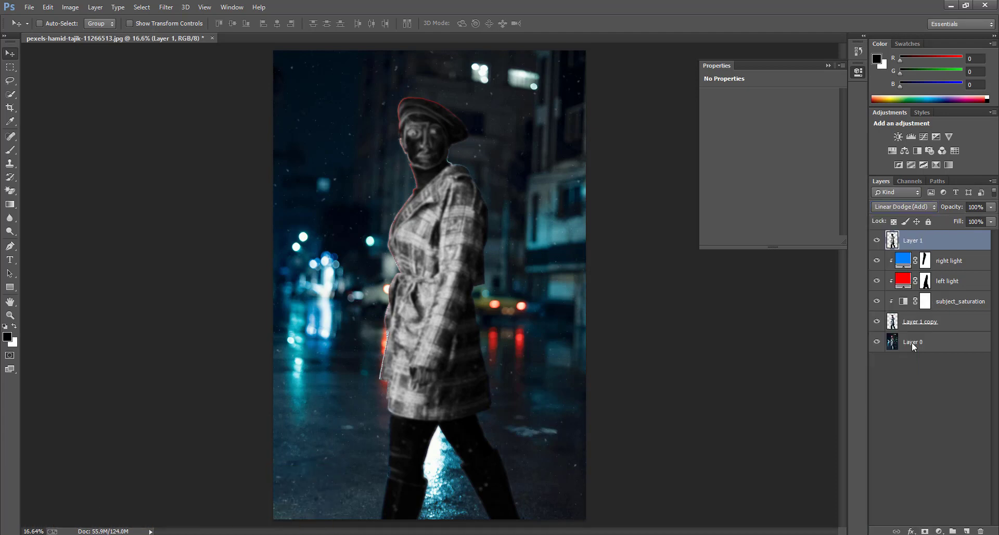
pyautogui.doubleClick(919, 239)
pyautogui.write('subj')
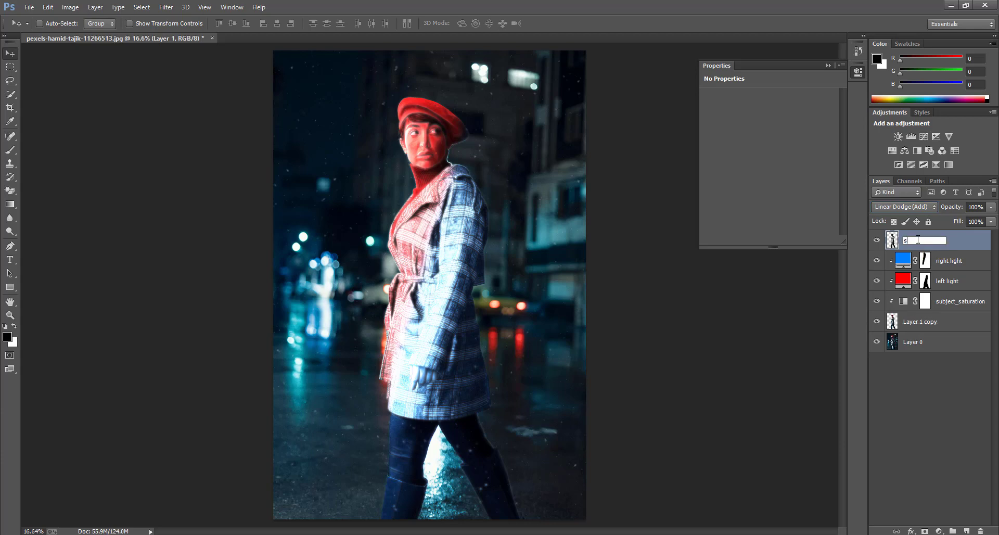
pyautogui.write('ect glow')
pyautogui.press('Return')
# Step: Duplicate the right light and left light layers together and clip the copies to the subject glow layer
pyautogui.click(952, 261)
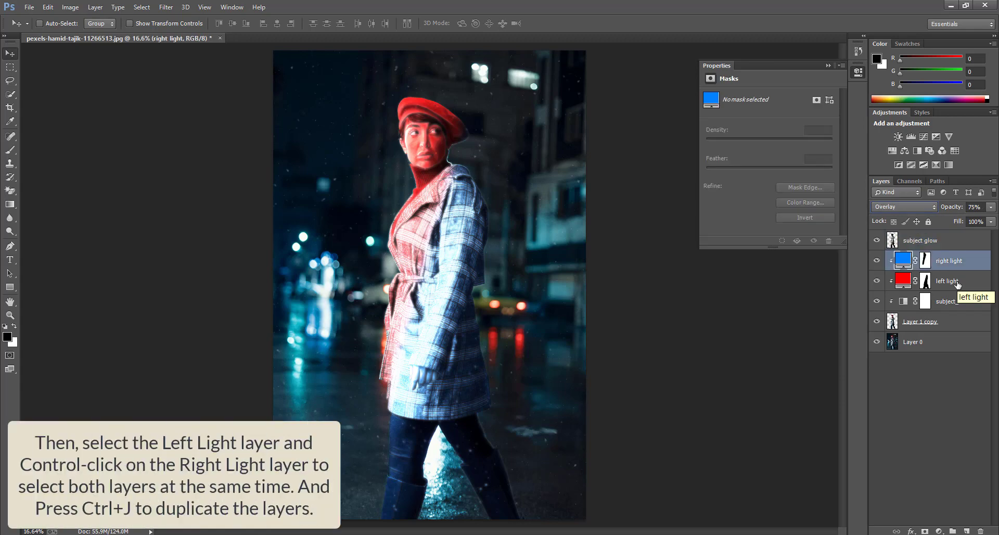
pyautogui.keyDown('ctrl'); pyautogui.click(955, 283); pyautogui.keyUp('ctrl')
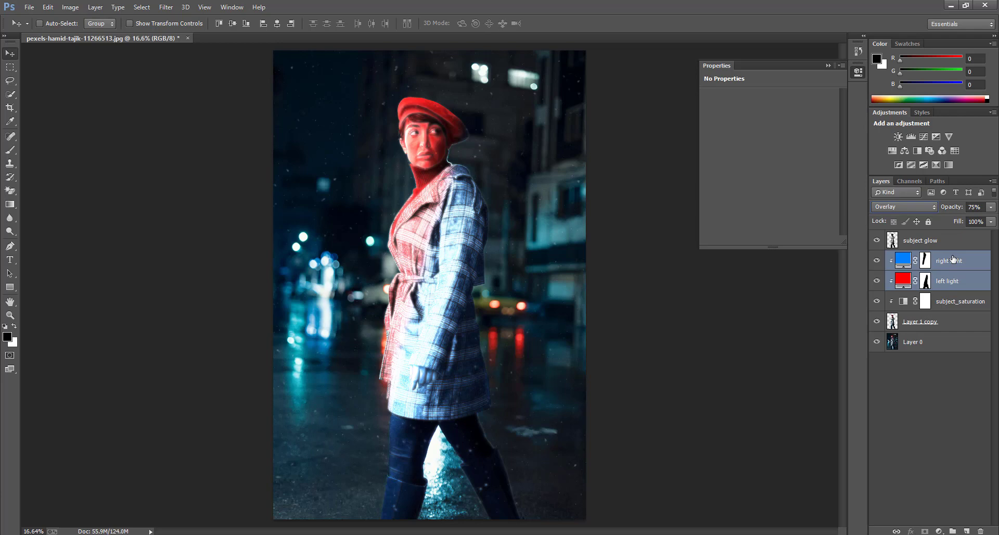
pyautogui.hotkey('ctrl', 'j')
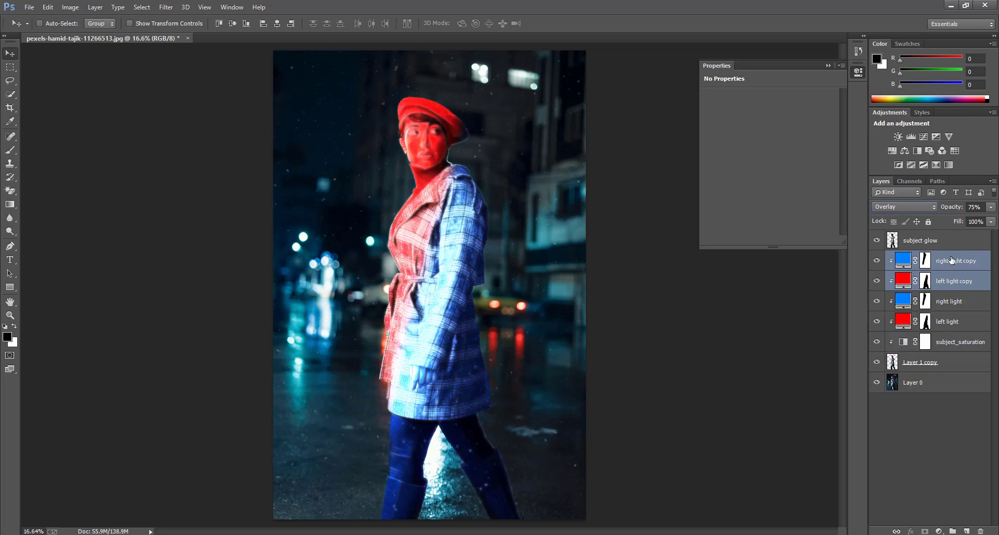
pyautogui.moveTo(954, 260); pyautogui.dragTo(951, 230)
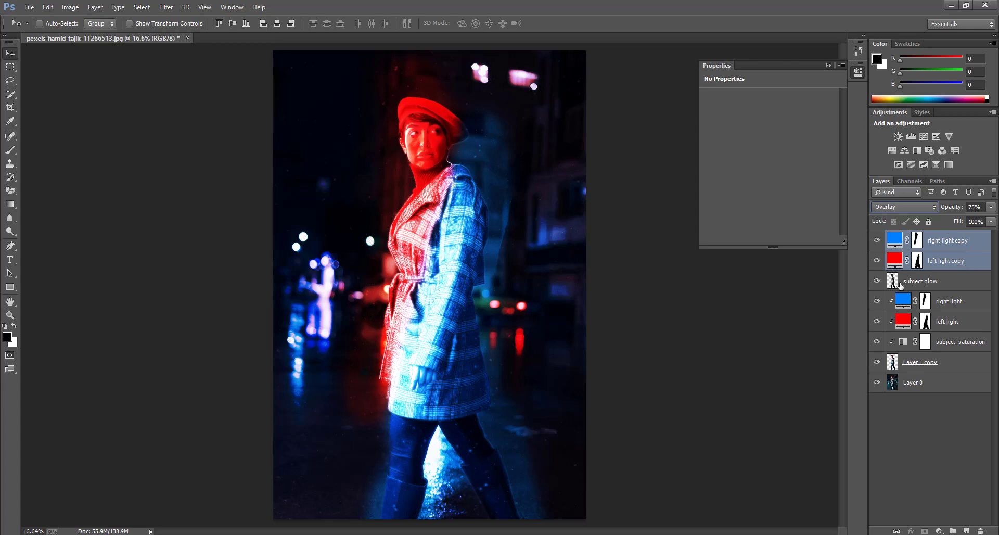
pyautogui.hotkey('ctrl', 'shift', 'g')
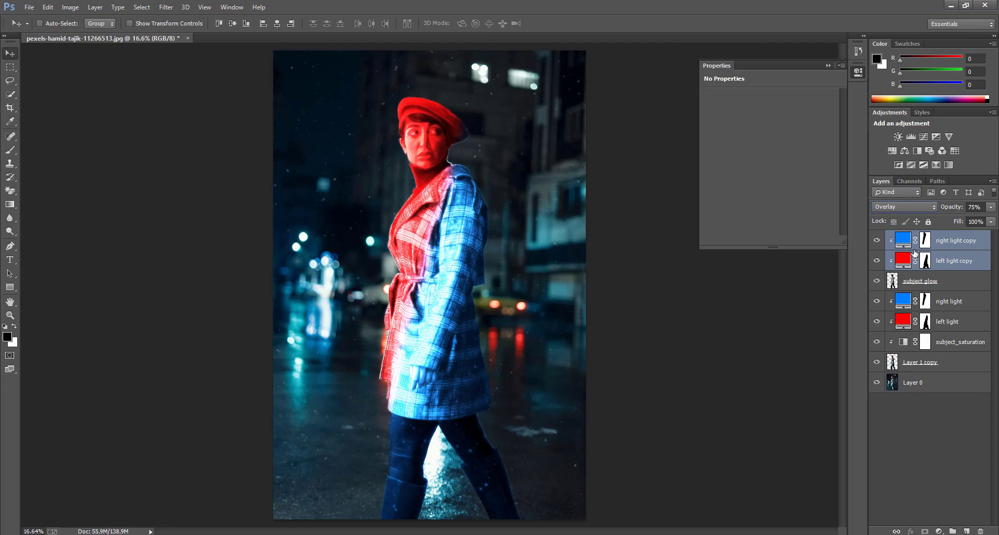
# Step: Set the left light copy layer to the Color blending mode at 25% opacity
pyautogui.click(943, 246)
pyautogui.click(945, 261)
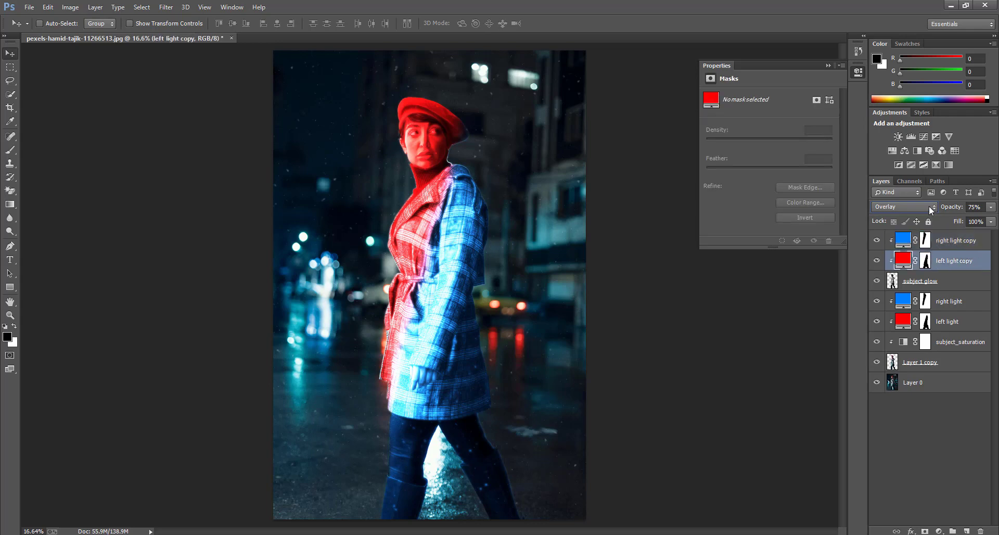
pyautogui.click(920, 205)
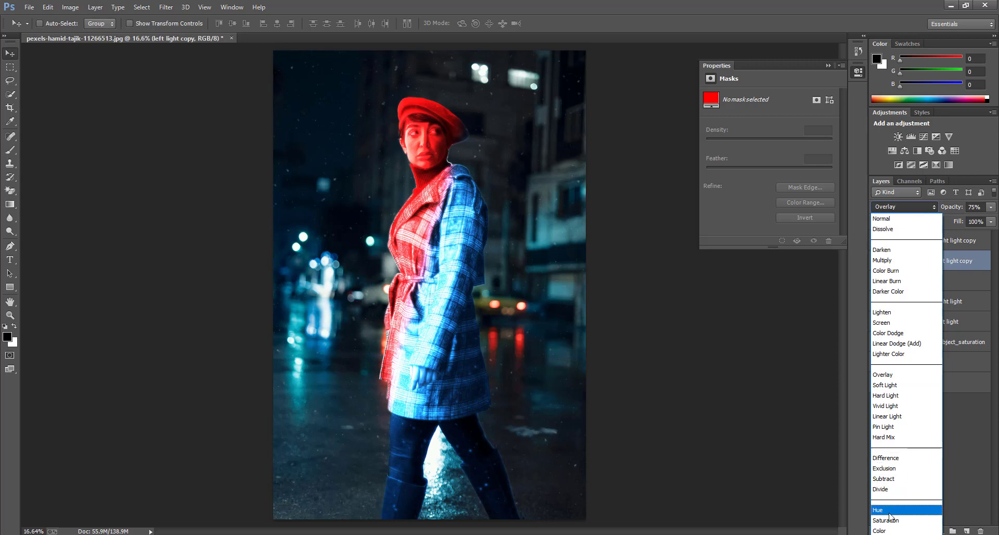
pyautogui.click(891, 531)
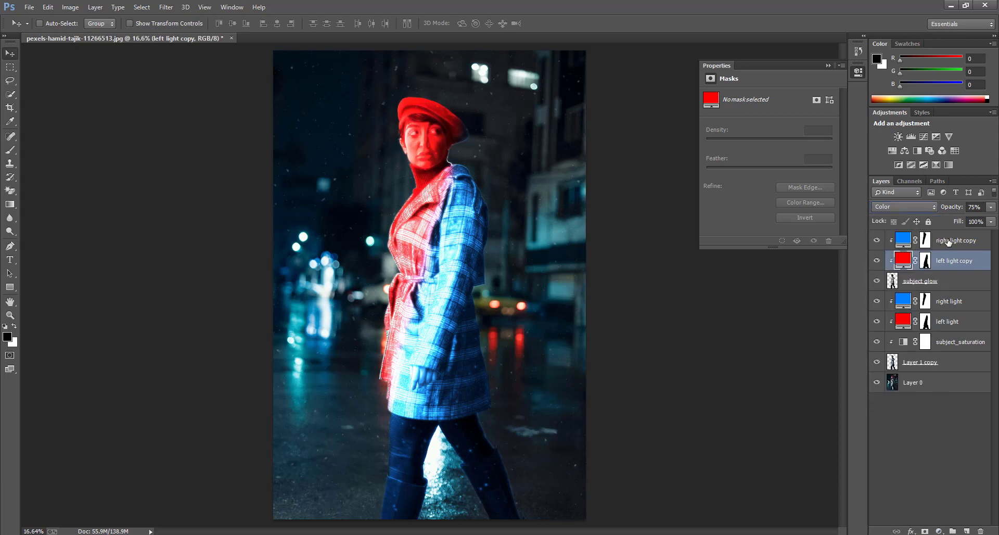
pyautogui.click(973, 206)
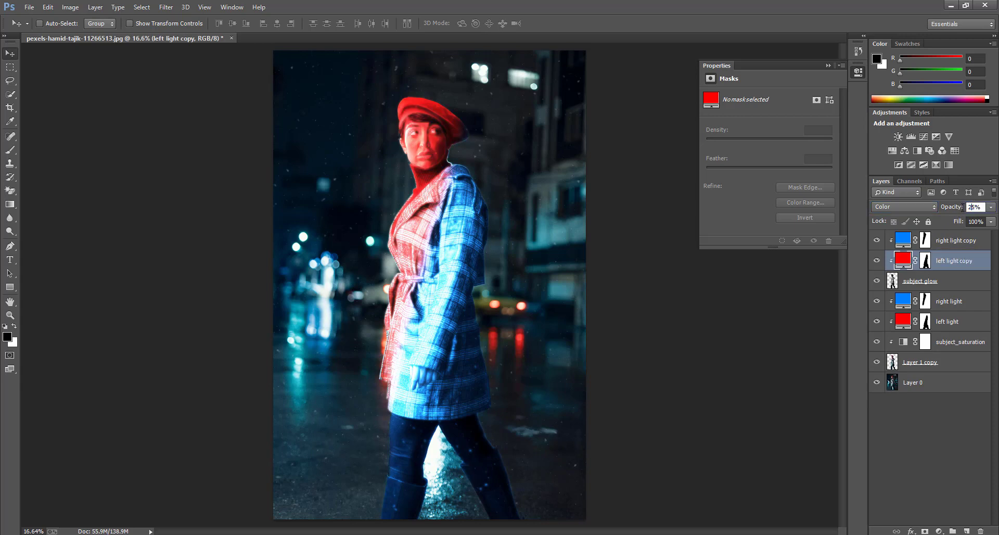
pyautogui.press('Return')
# Step: Set the right light copy layer to the Color blending mode at 25% opacity
pyautogui.click(958, 241)
pyautogui.click(911, 207)
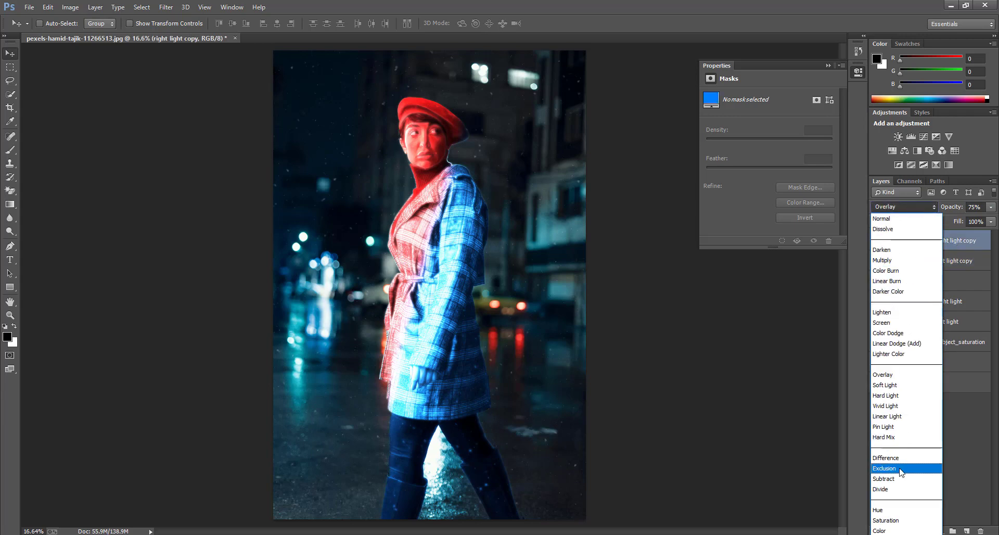
pyautogui.click(890, 524)
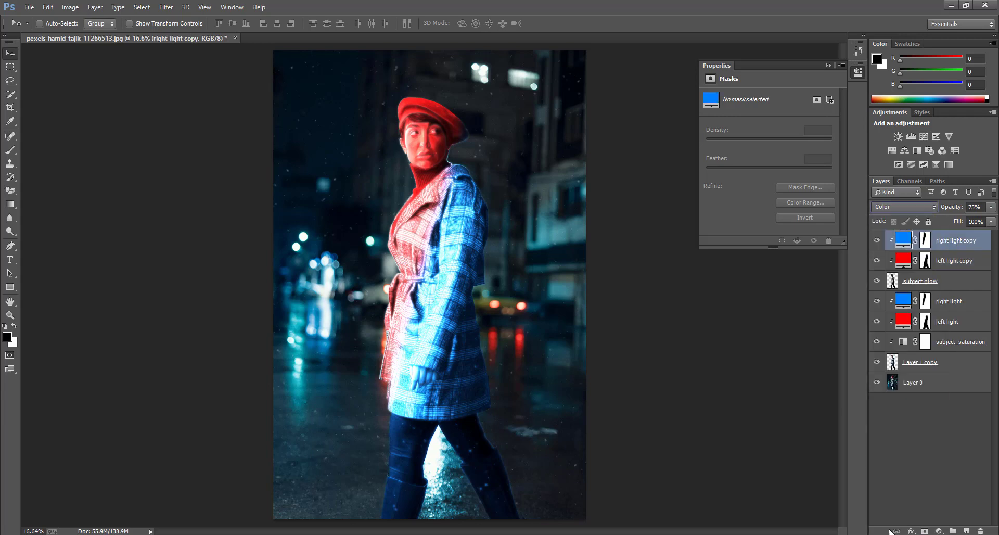
pyautogui.click(969, 208)
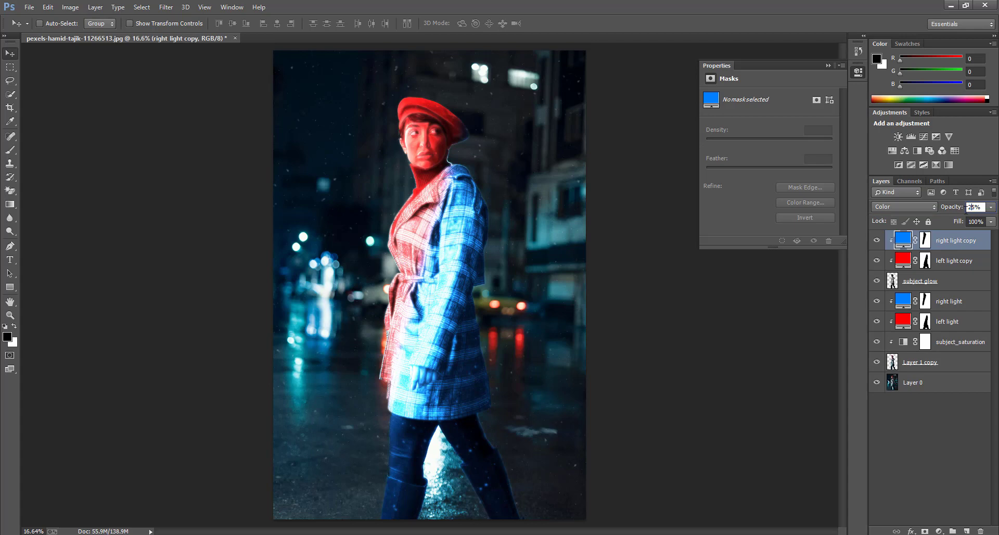
pyautogui.write('25')
pyautogui.press('Return')
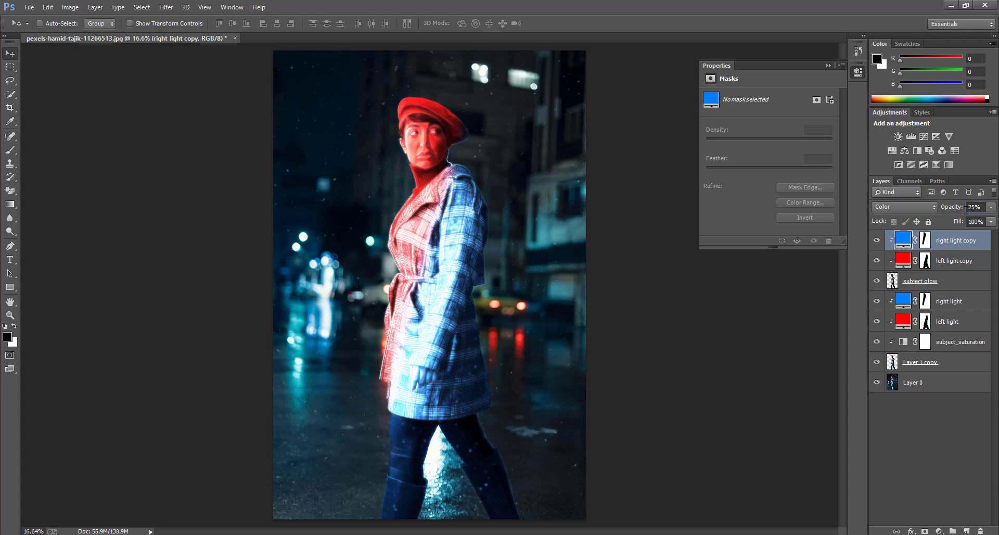
pyautogui.click(957, 255)
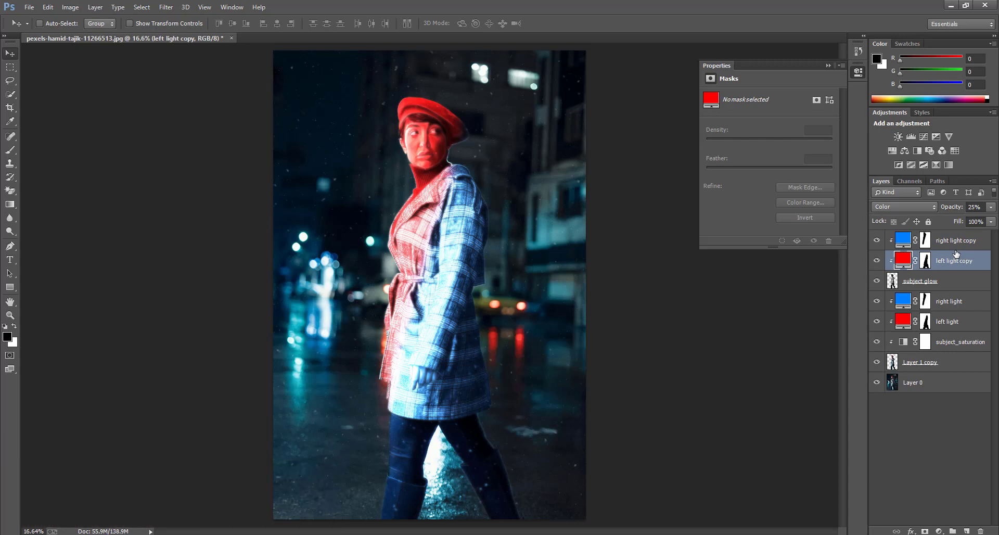
# Step: Lower the opacity of the subject glow layer to 20%
pyautogui.click(951, 281)
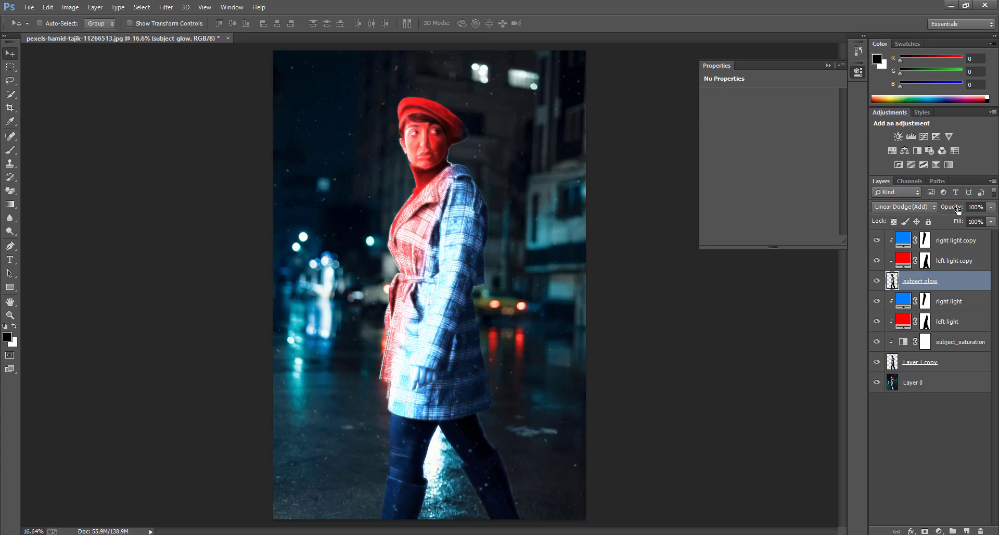
pyautogui.moveTo(959, 210); pyautogui.dragTo(945, 210)
pyautogui.moveTo(950, 209); pyautogui.dragTo(934, 210)
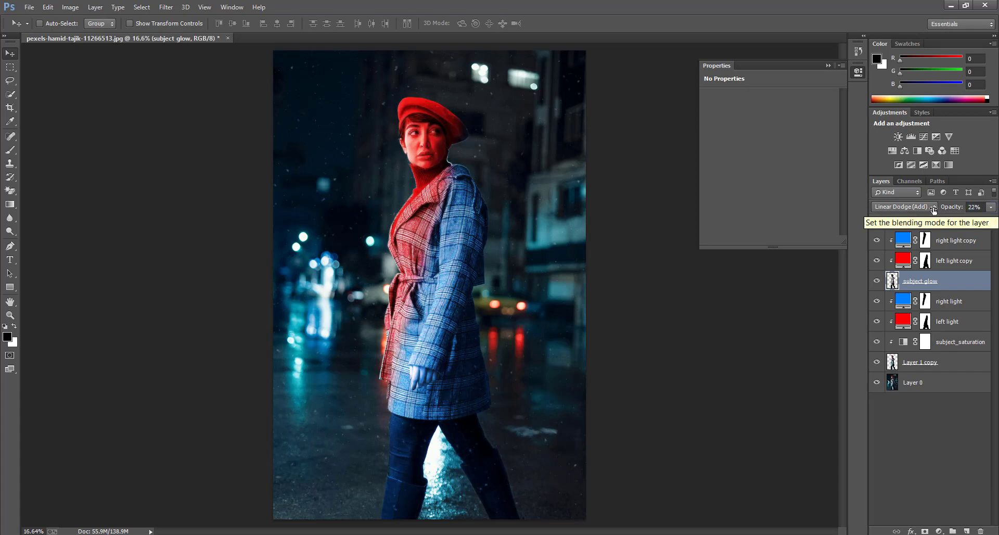
pyautogui.click(972, 207)
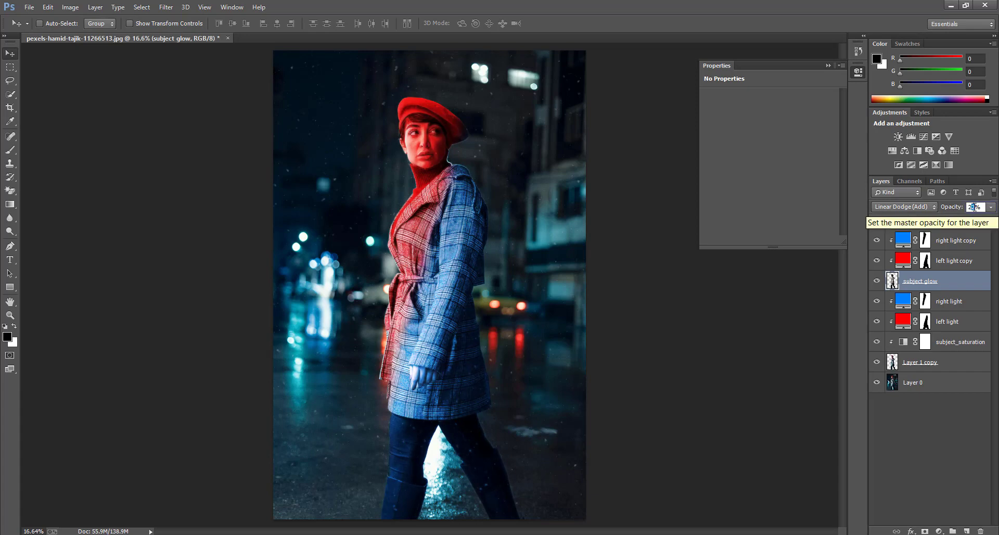
pyautogui.write('20')
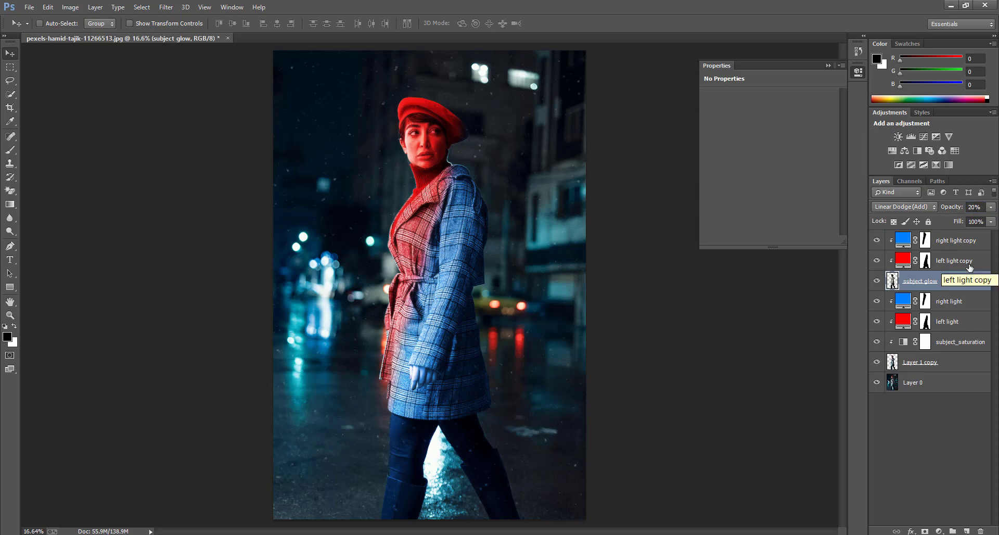
pyautogui.hotkey('ctrl', '0')
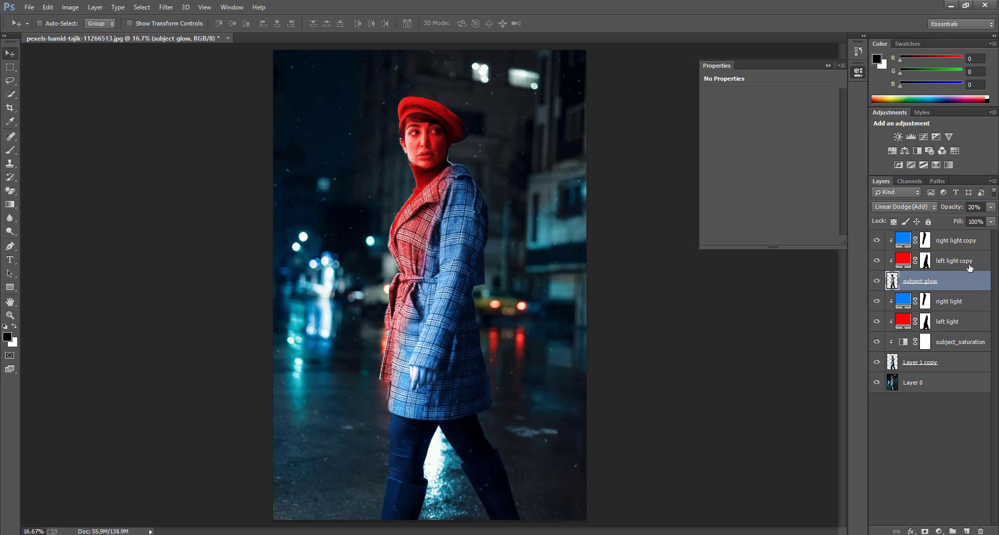
pyautogui.hotkey('ctrl', '+')
pyautogui.hotkey('ctrl', '+')
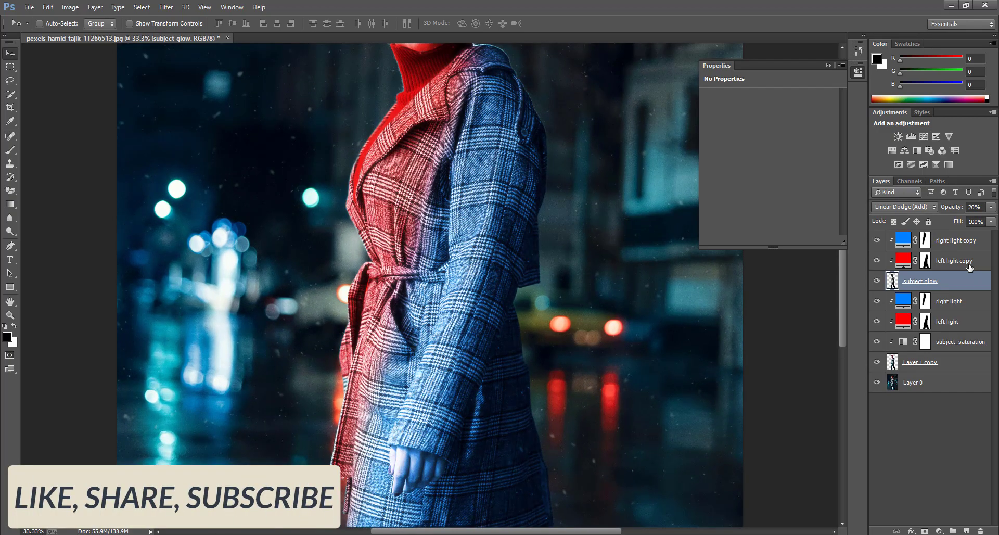
pyautogui.scroll(3, 630, 242)
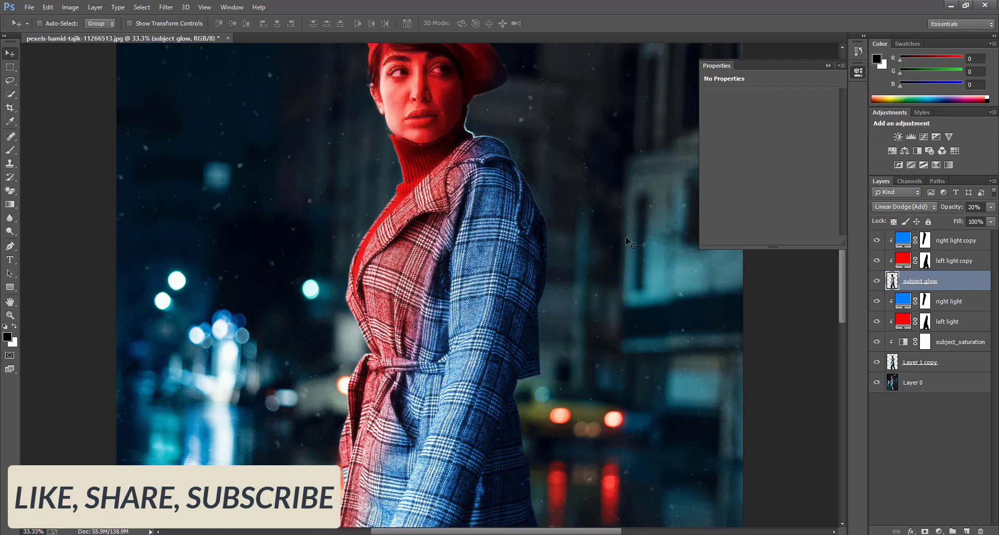
pyautogui.hotkey('ctrl', '0')
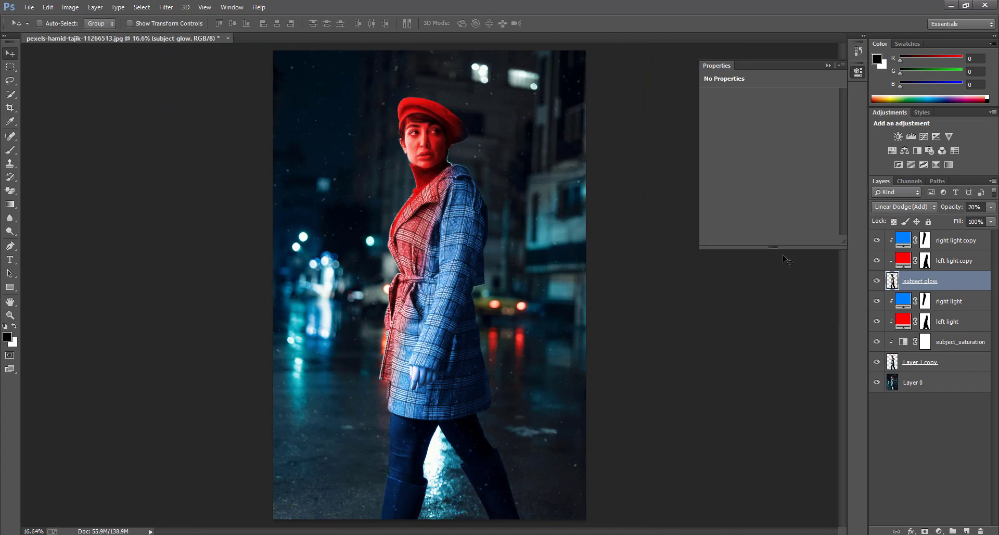
# Step: Add a gradient fill layer named "background tint" above the right light copy layer
pyautogui.click(958, 243)
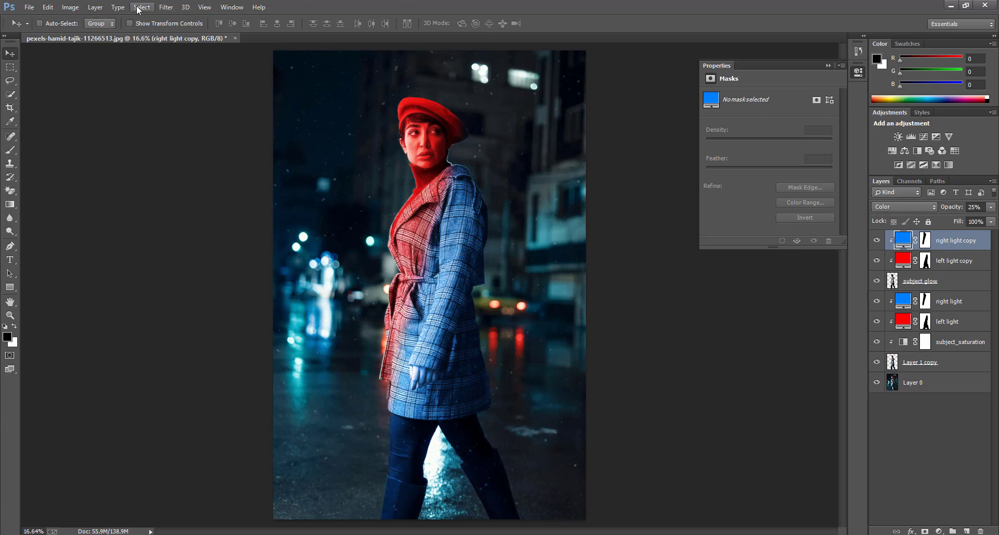
pyautogui.click(96, 8)
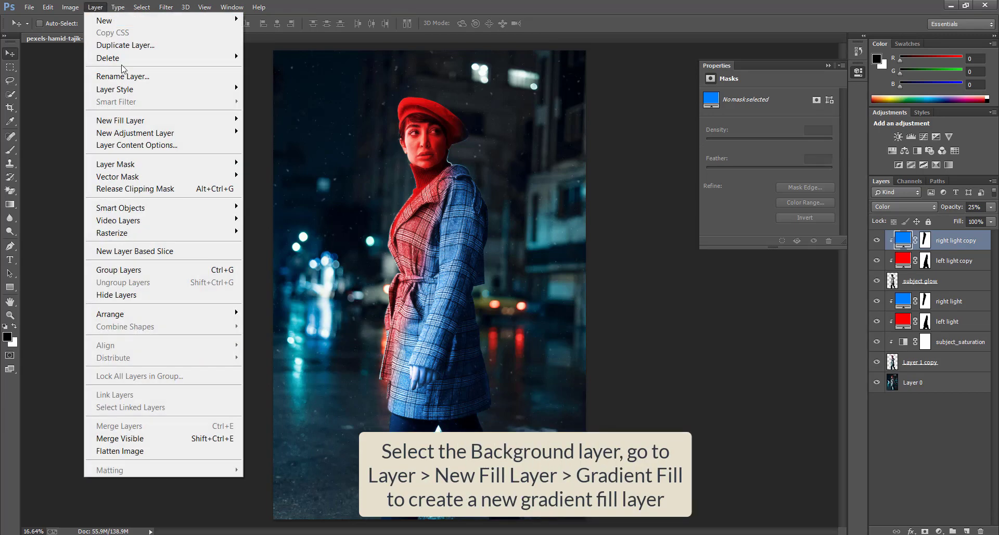
pyautogui.moveTo(175, 121)
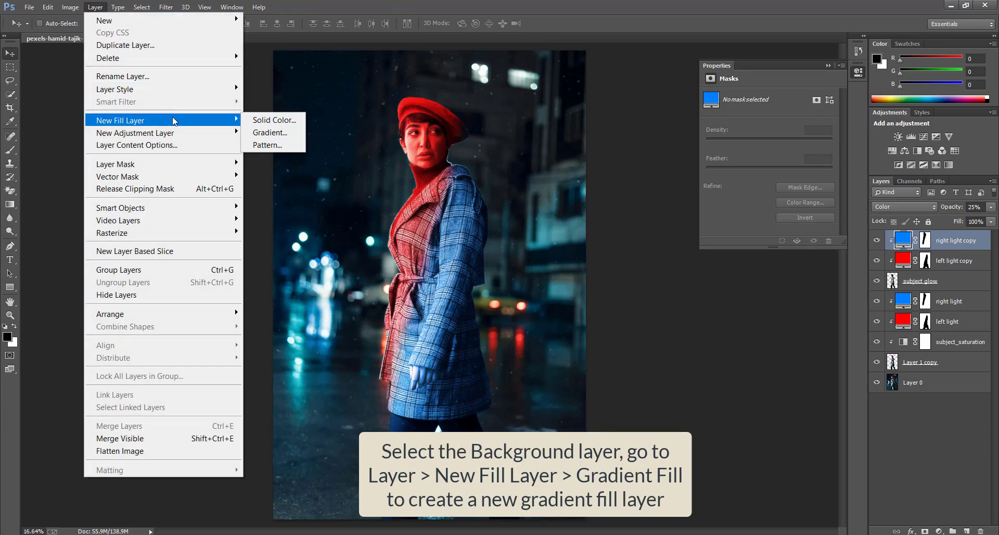
pyautogui.click(282, 137)
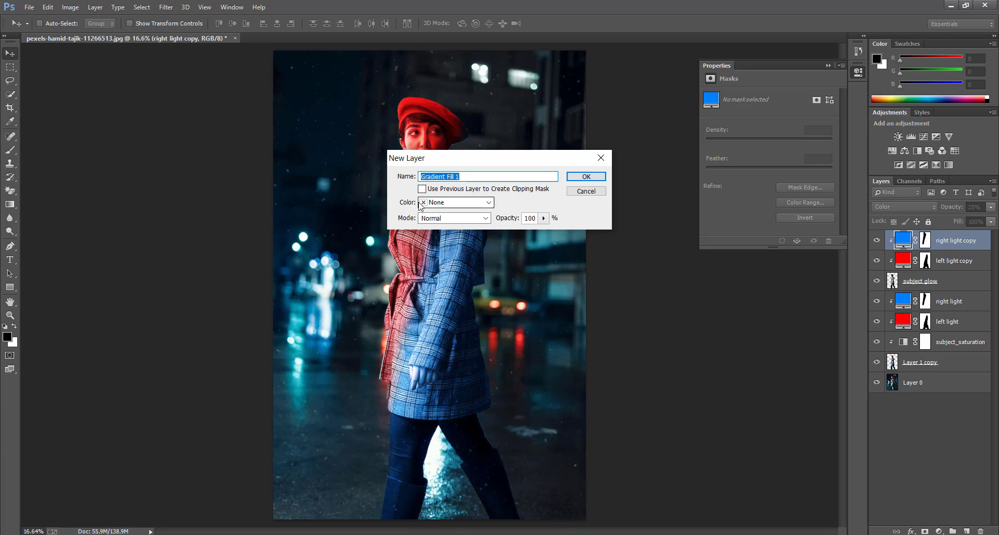
pyautogui.write('background tint')
pyautogui.press('Return')
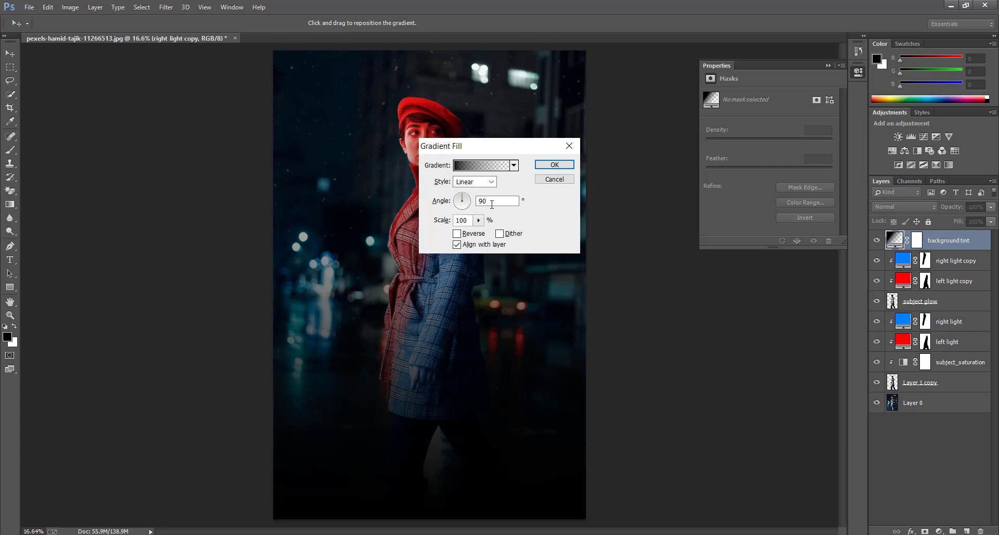
# Step: Set the background tint gradient's angle to 0° and base it on the Red, Green preset
pyautogui.press('BackSpace')
pyautogui.press('BackSpace')
pyautogui.write('0')
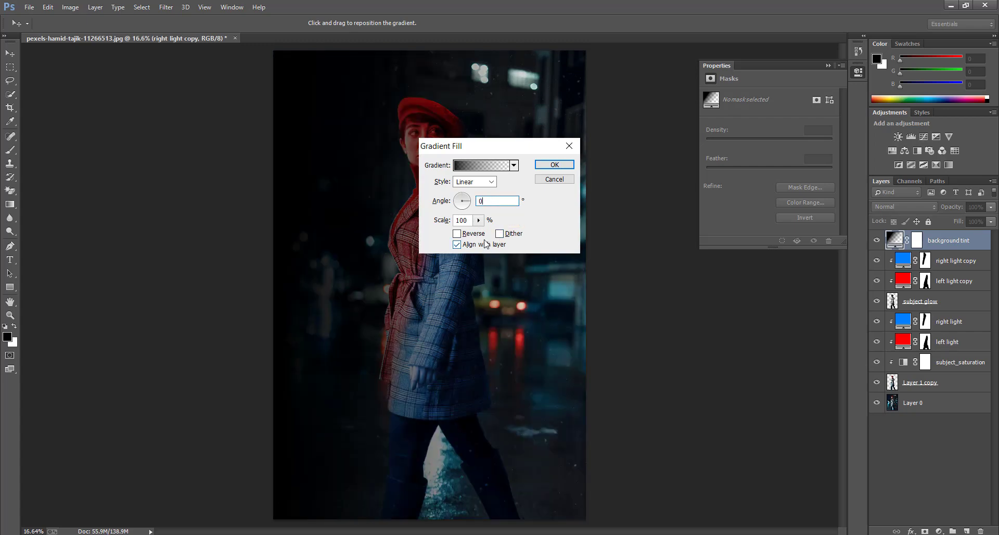
pyautogui.click(501, 166)
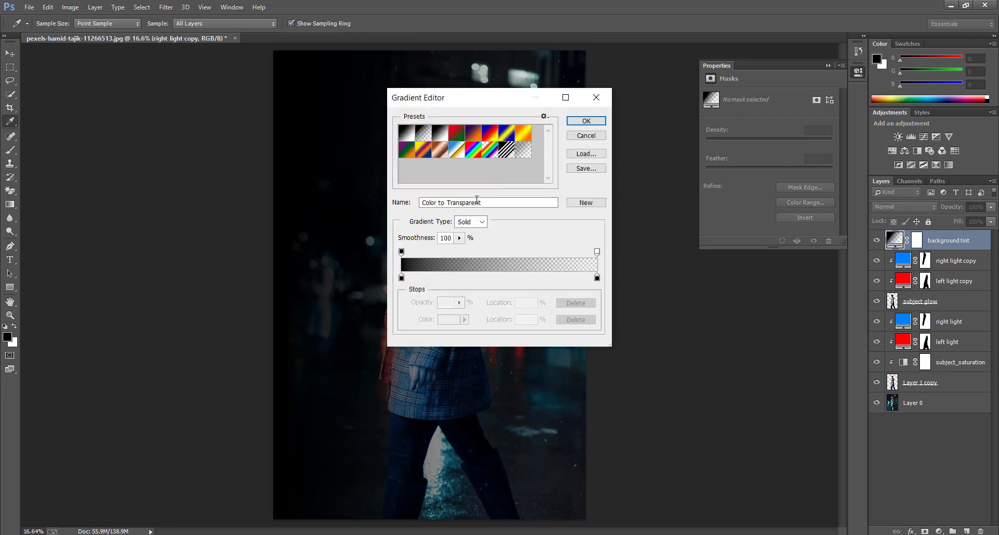
pyautogui.click(458, 135)
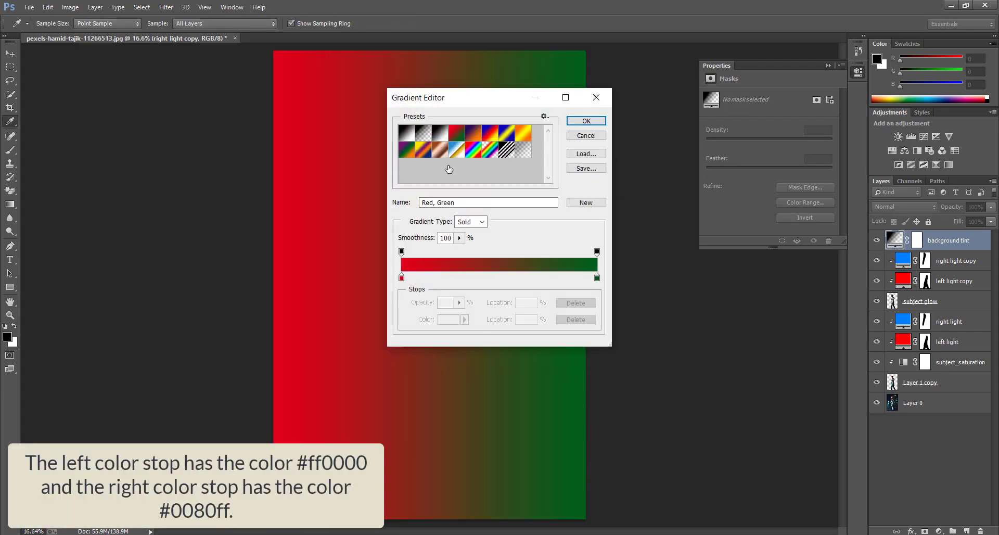
# Step: Set the color of the gradient's starting color stop to ff0000
pyautogui.doubleClick(402, 278)
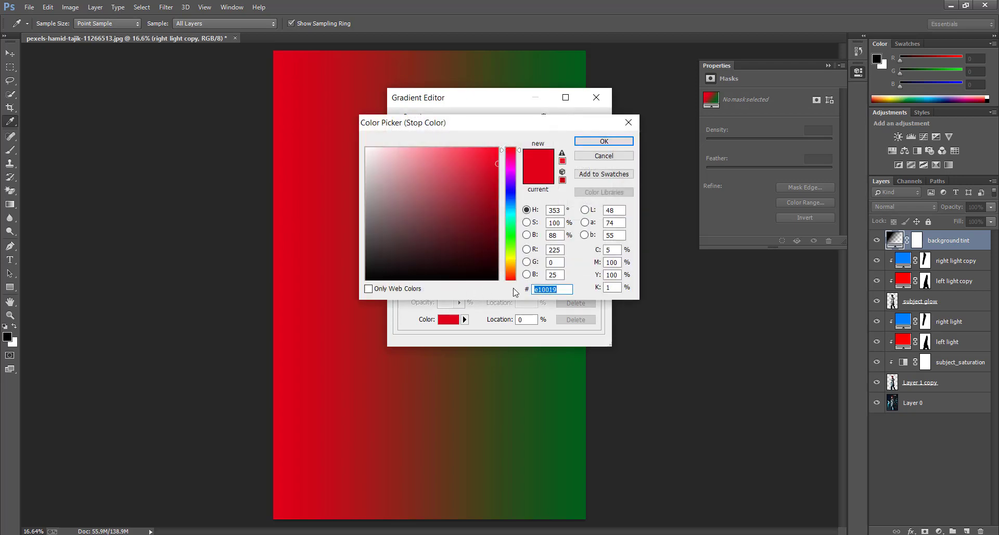
pyautogui.write('ff0000')
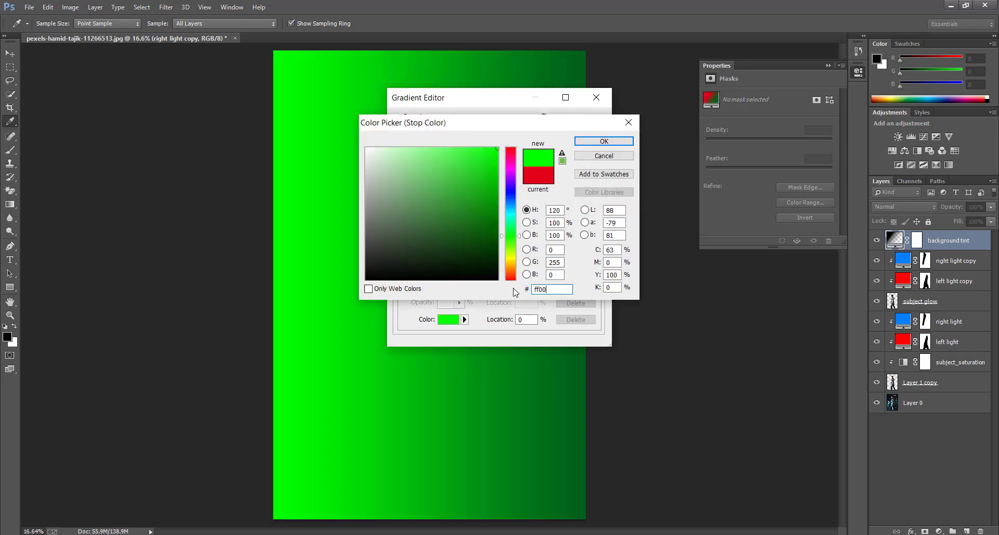
pyautogui.click(604, 141)
# Step: Set the gradient's ending color stop to 0080ff and apply the gradient fill
pyautogui.doubleClick(598, 278)
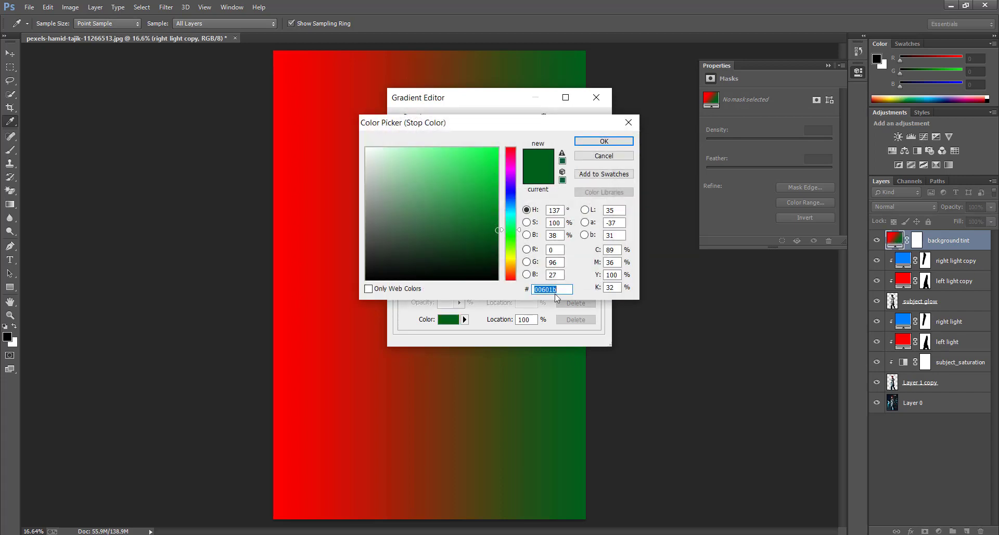
pyautogui.write('0080')
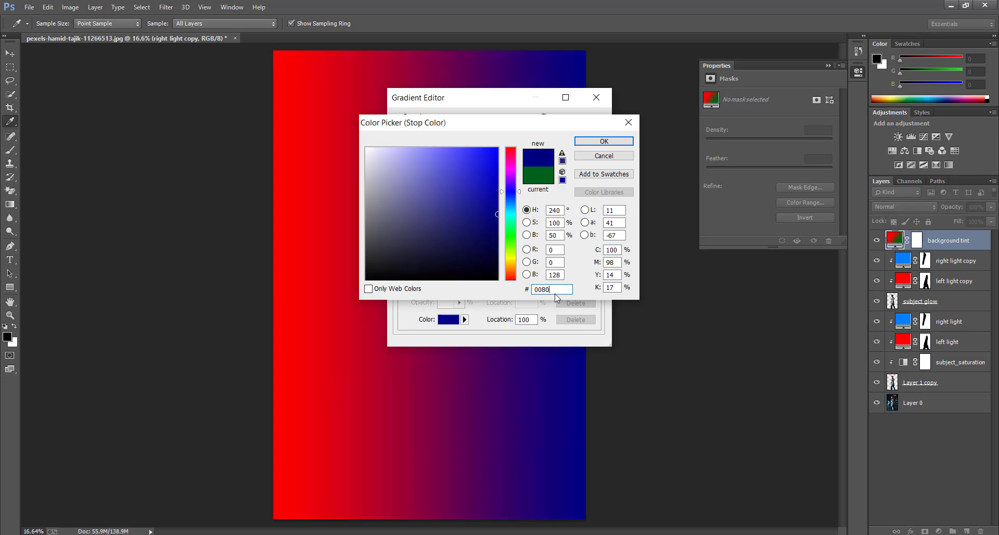
pyautogui.write('ff')
pyautogui.press('Return')
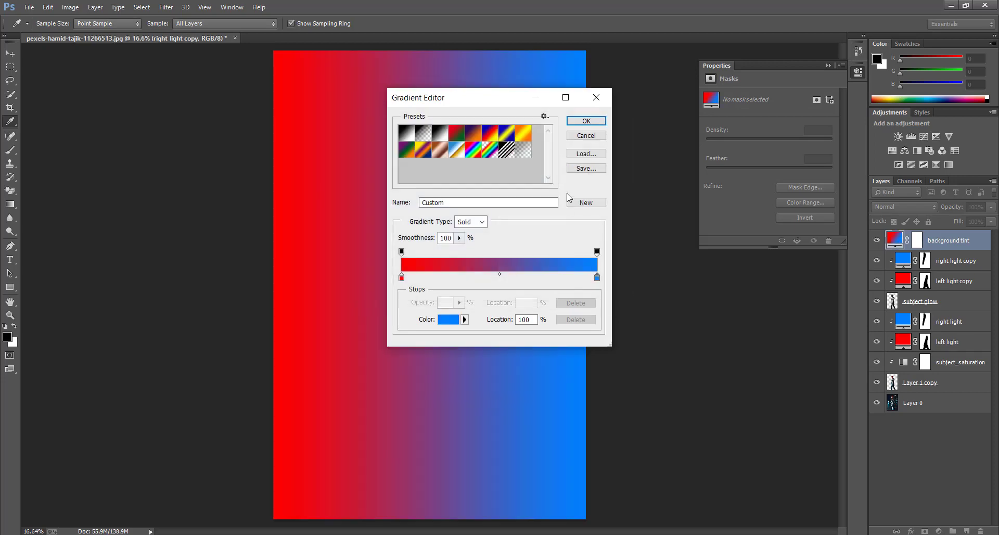
pyautogui.click(587, 121)
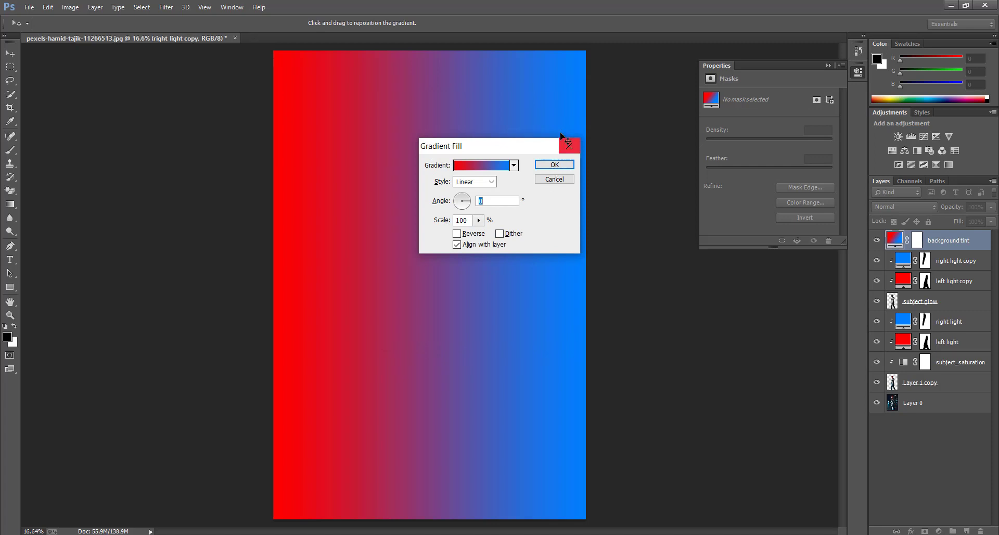
pyautogui.click(554, 164)
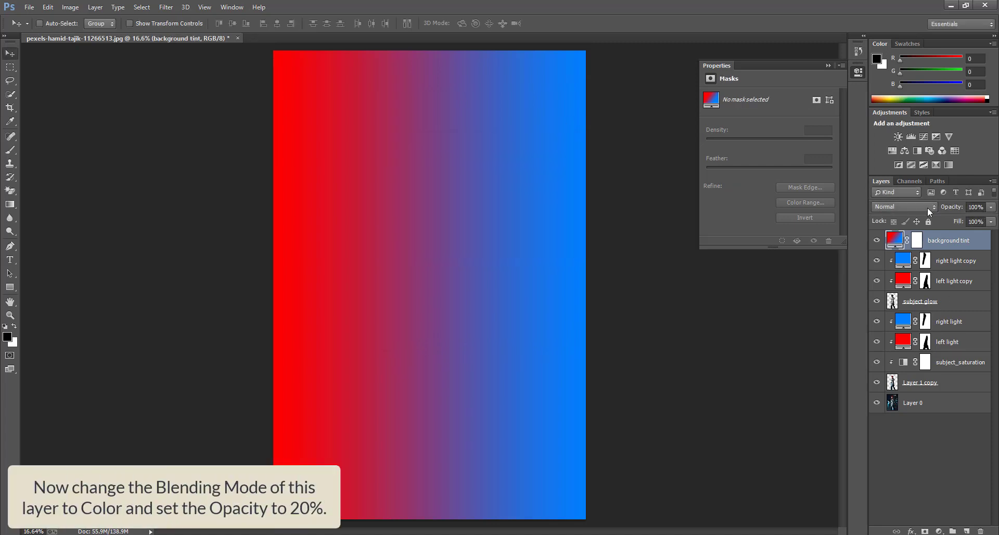
# Step: Set the background tint layer to the Color blending mode at 20% opacity and move it directly above Layer 0
pyautogui.click(907, 207)
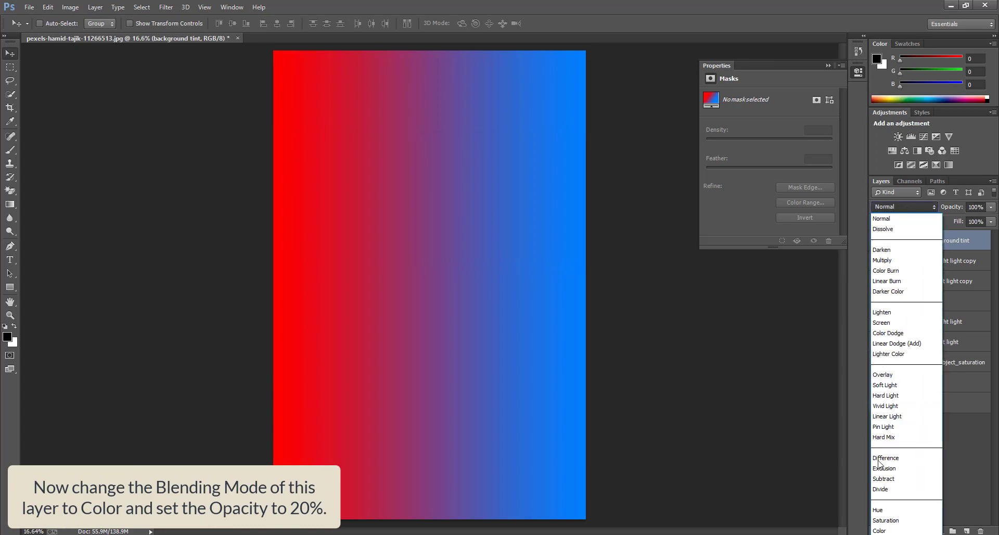
pyautogui.click(878, 529)
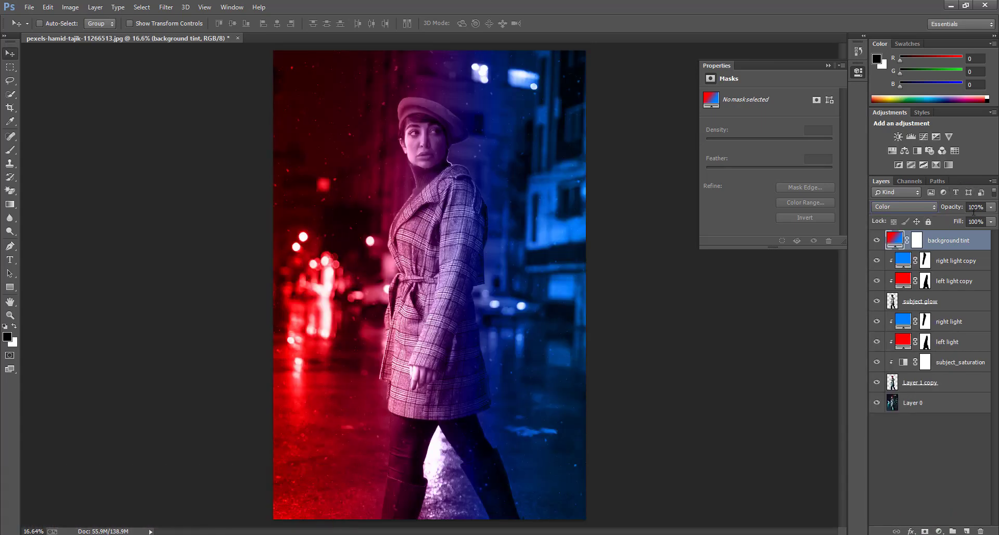
pyautogui.click(974, 206)
pyautogui.write('20')
pyautogui.press('Return')
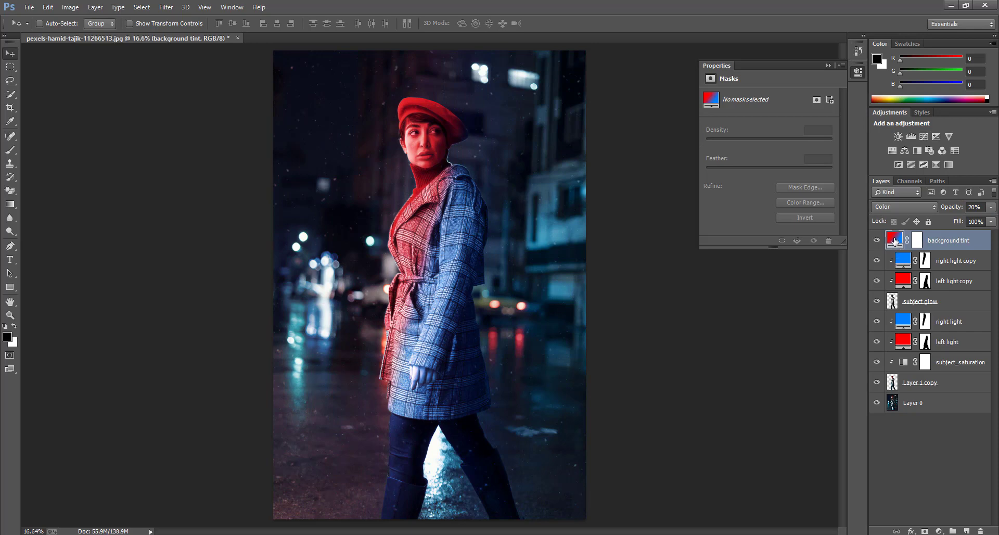
pyautogui.moveTo(894, 241); pyautogui.dragTo(885, 383)
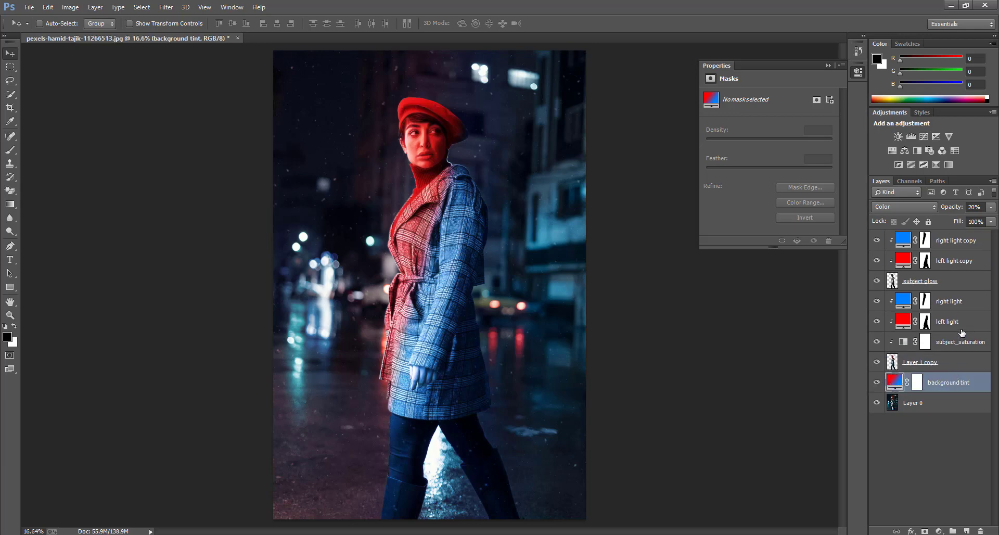
# Step: Add a Levels adjustment layer named "overall brightness" above the right light copy layer
pyautogui.click(965, 242)
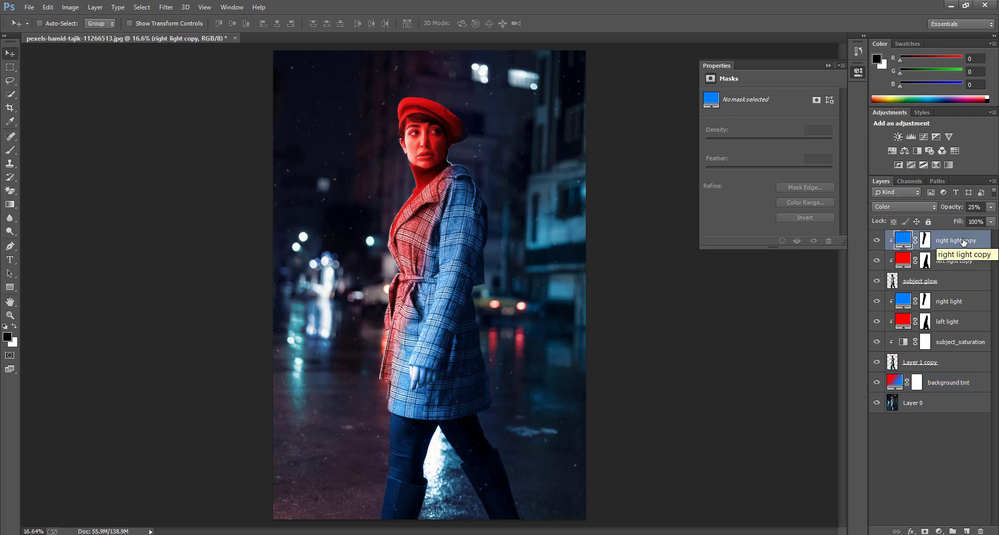
pyautogui.click(95, 7)
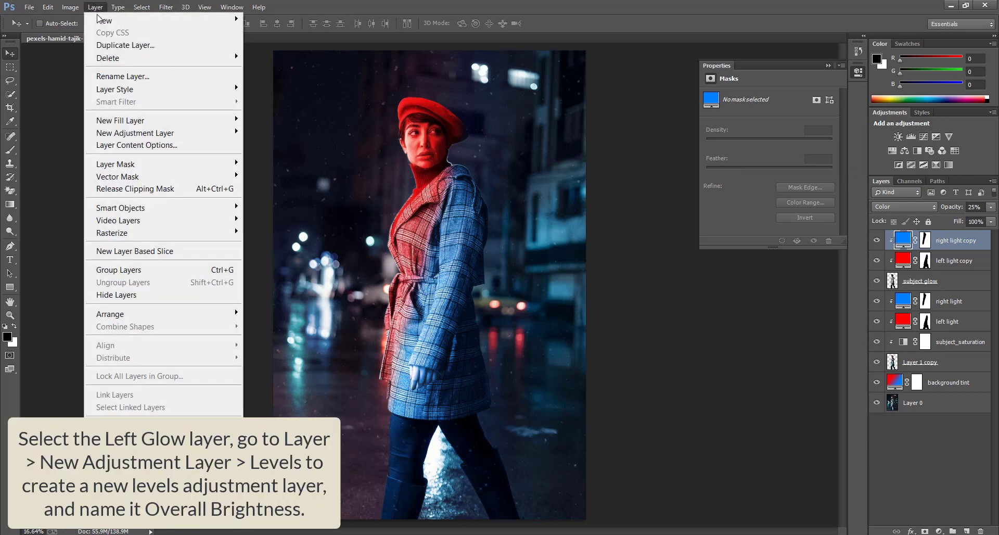
pyautogui.moveTo(188, 134)
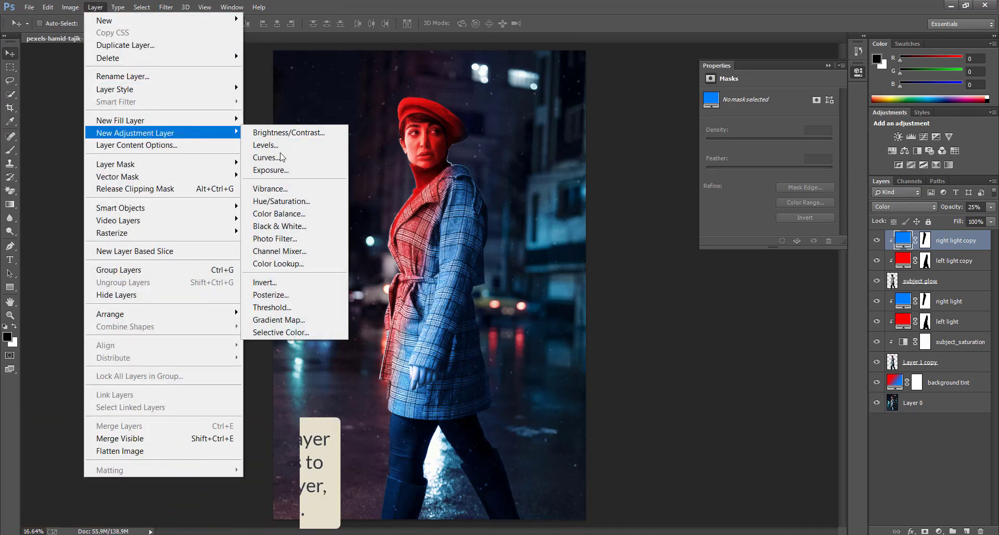
pyautogui.click(298, 147)
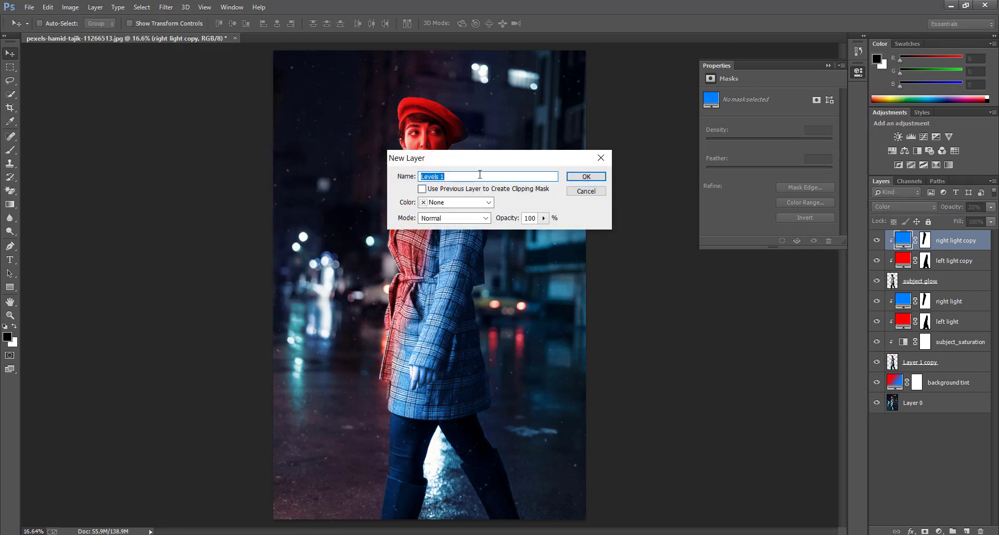
pyautogui.write('overall brightness')
pyautogui.press('Return')
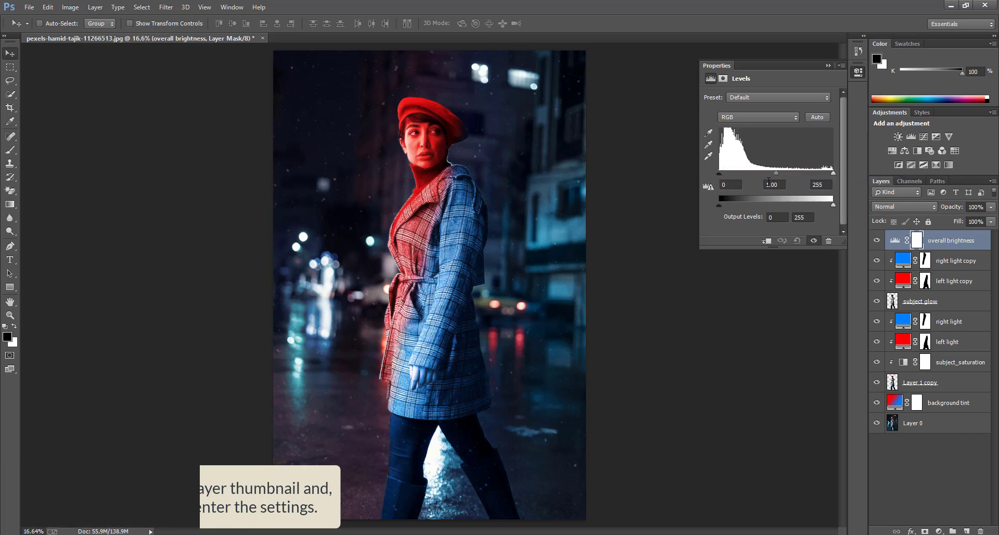
# Step: Set the overall brightness Levels to a highlight input of 225 and a shadow output of 15
pyautogui.click(819, 184)
pyautogui.write('225')
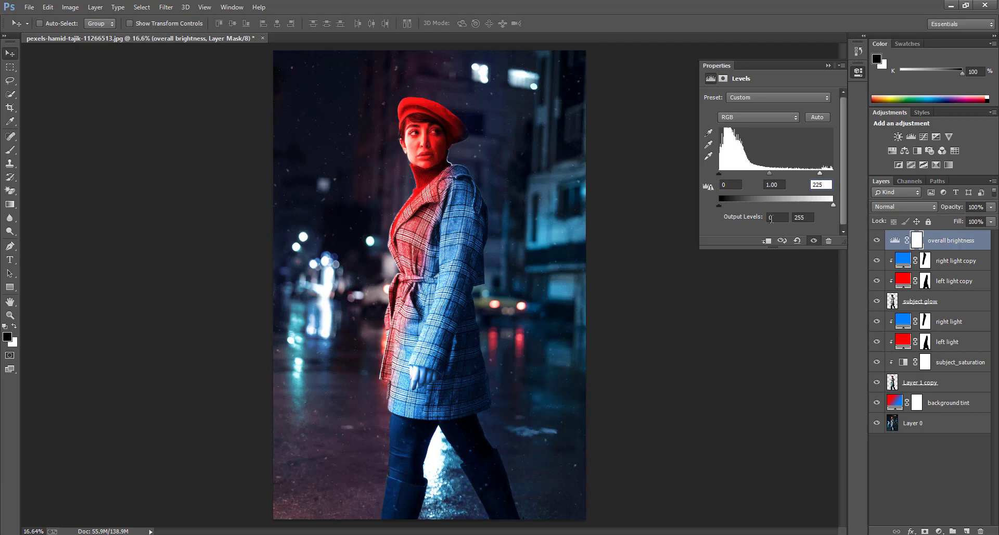
pyautogui.click(771, 217)
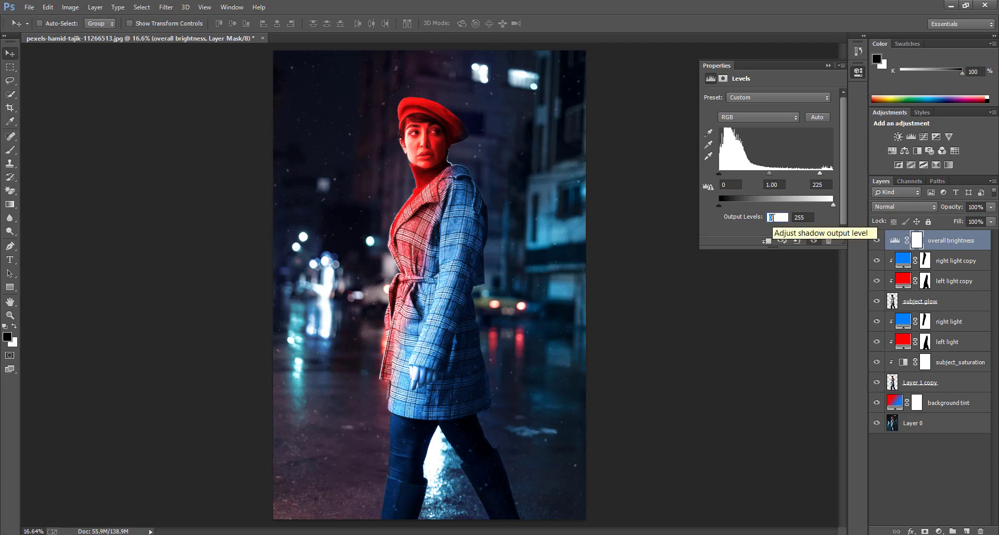
pyautogui.write('15')
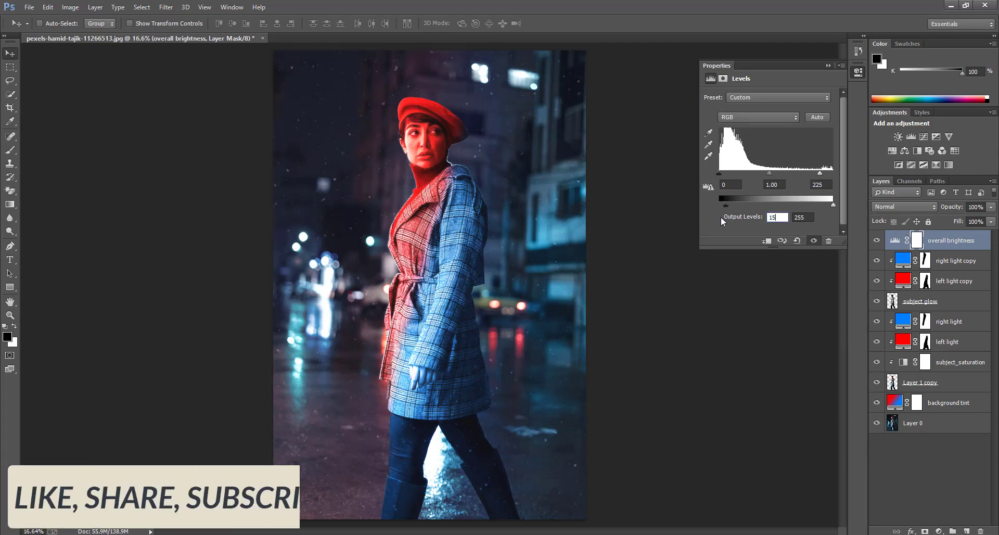
pyautogui.press('Return')
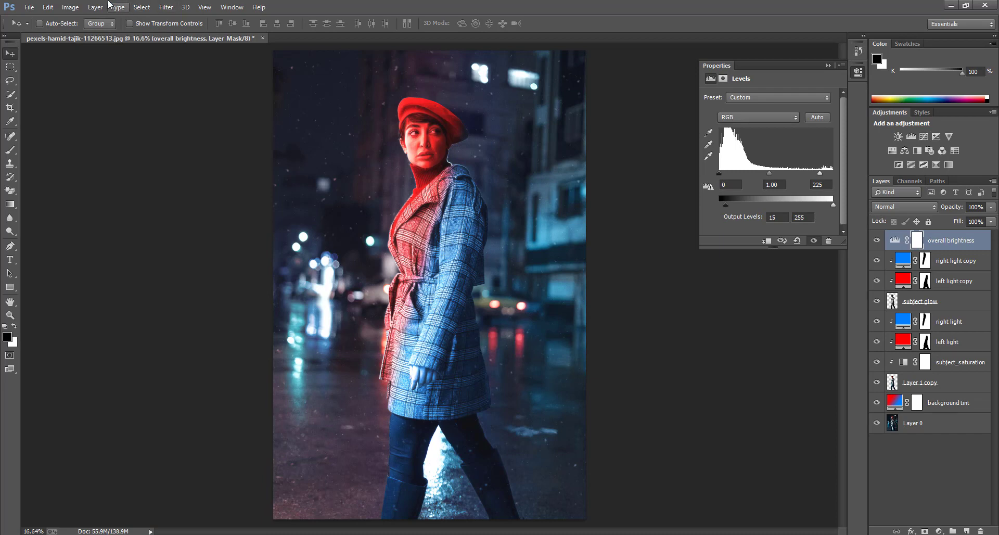
# Step: Add a Vibrance adjustment layer with its default name above the overall brightness layer
pyautogui.click(91, 7)
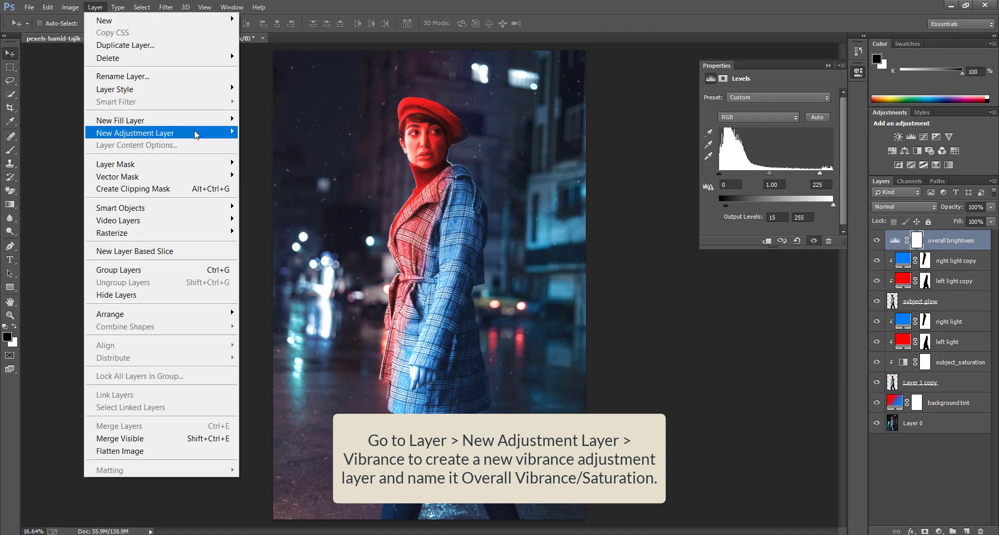
pyautogui.moveTo(193, 132)
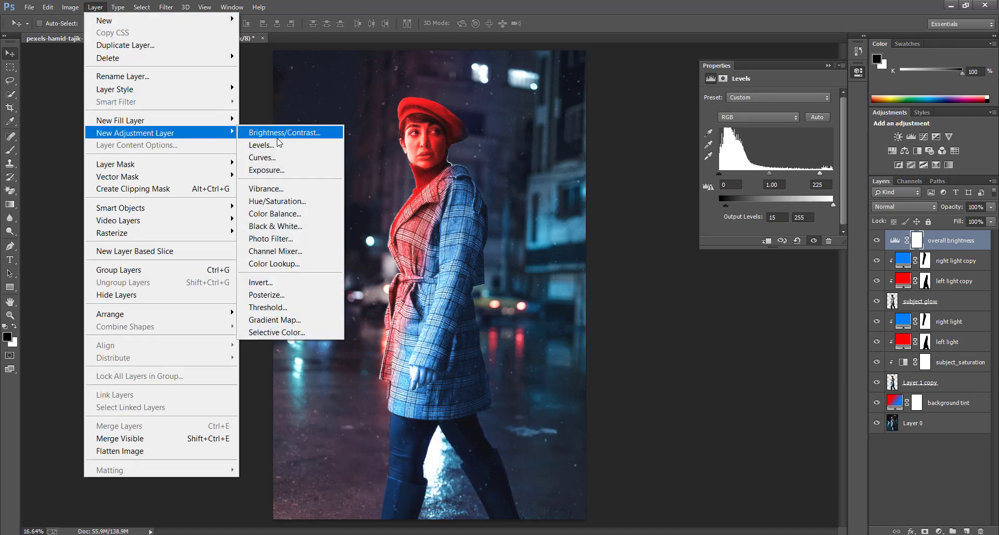
pyautogui.click(294, 188)
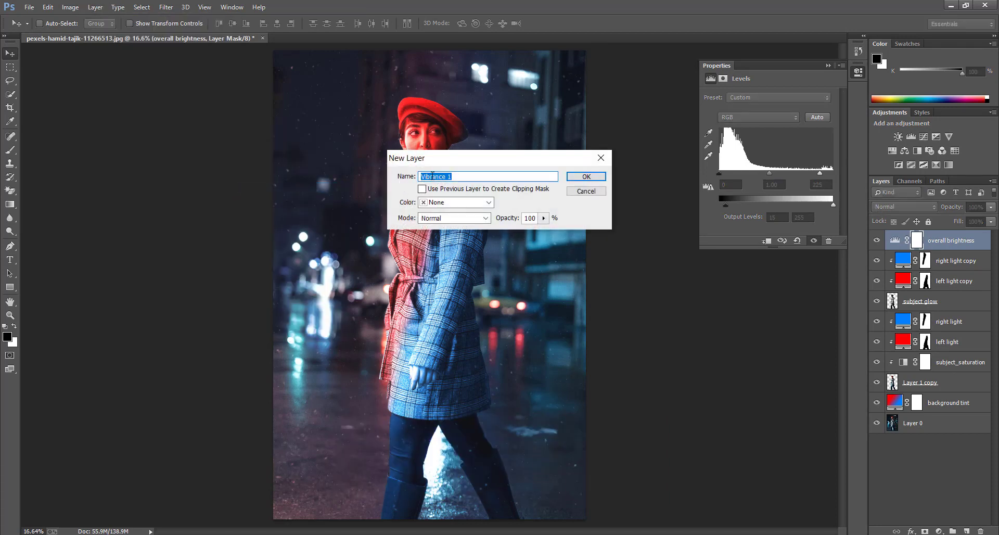
pyautogui.click(586, 177)
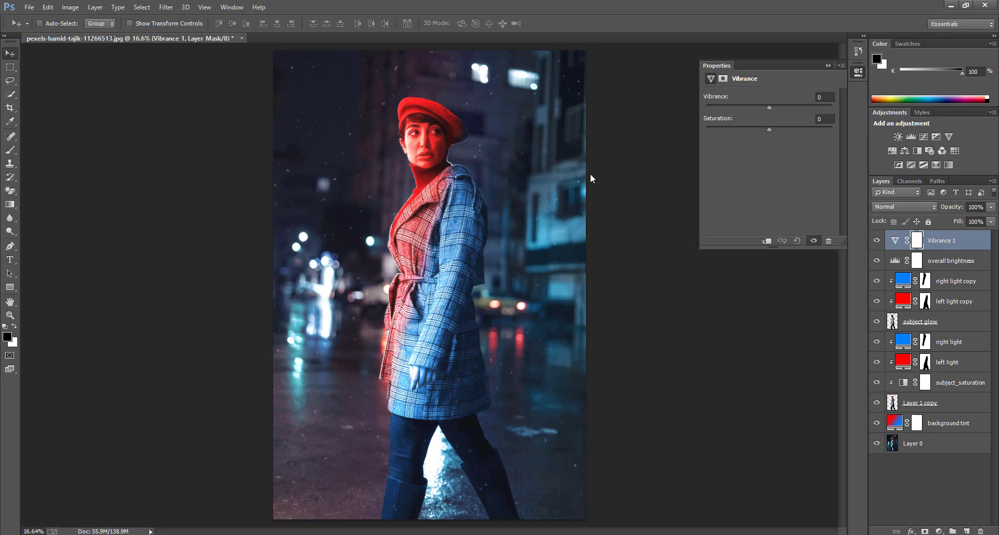
# Step: Set the Vibrance adjustment to +20 vibrance and +10 saturation, and collapse its properties
pyautogui.click(823, 97)
pyautogui.write('+1')
pyautogui.click(826, 119)
pyautogui.write('+1')
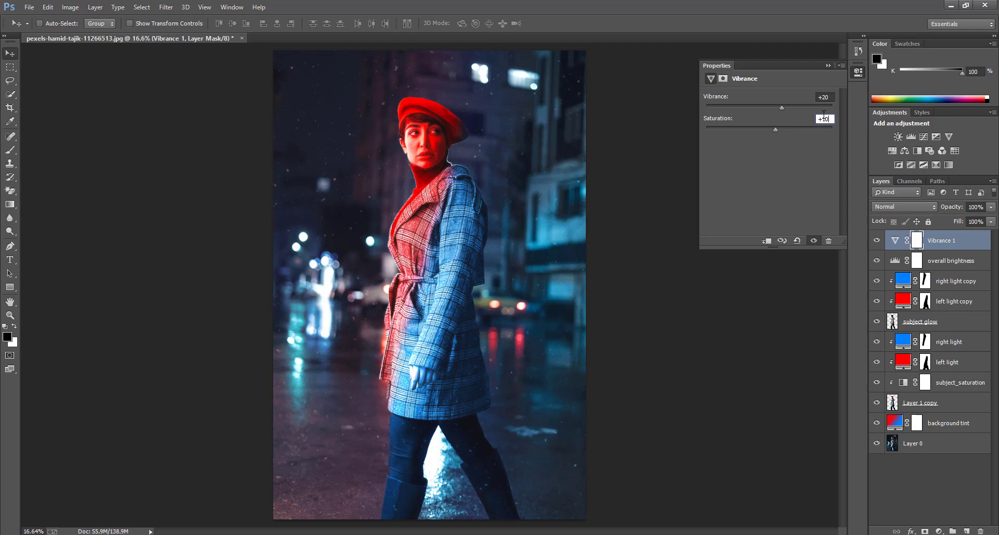
pyautogui.click(827, 66)
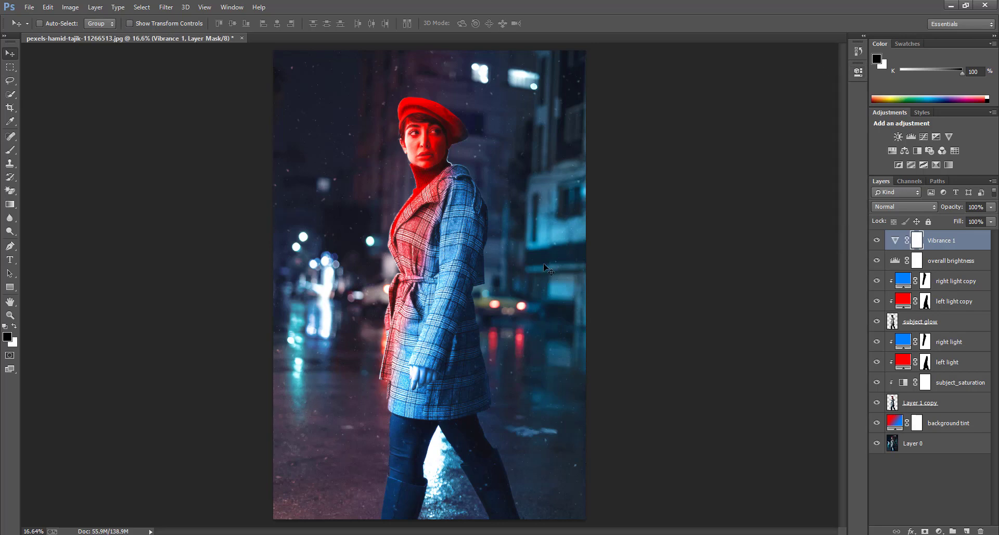
# Step: Examine the finished dual-lighting image in full-screen mode, both close up on the woman and fitted to the screen
pyautogui.press('f')
pyautogui.press('f')
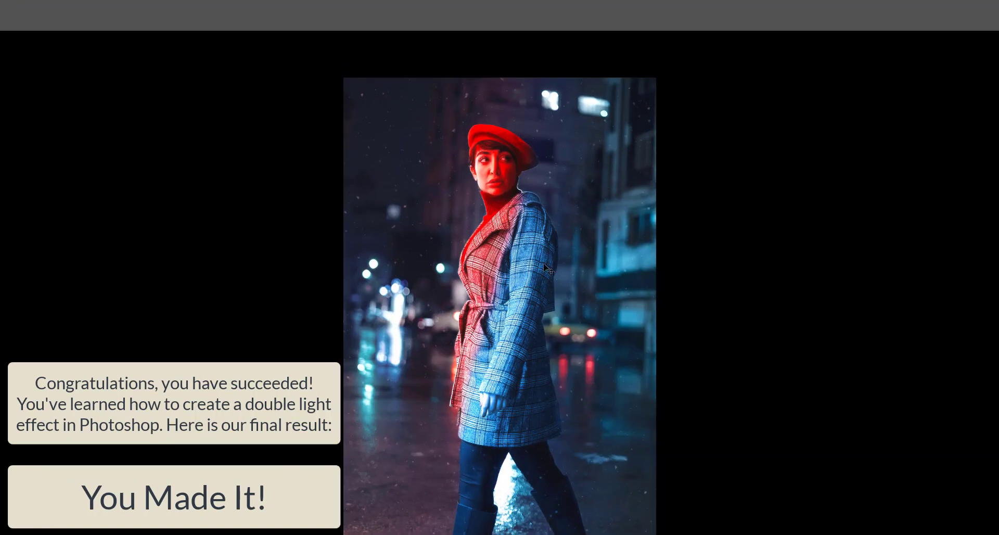
pyautogui.scroll(1, 544, 265)
pyautogui.scroll(6, 544, 264)
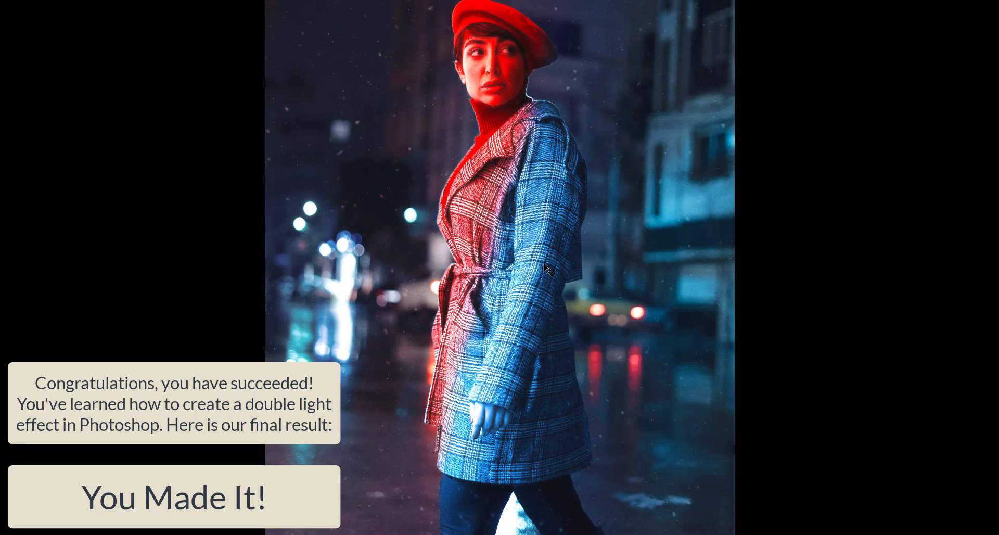
pyautogui.scroll(2, 544, 265)
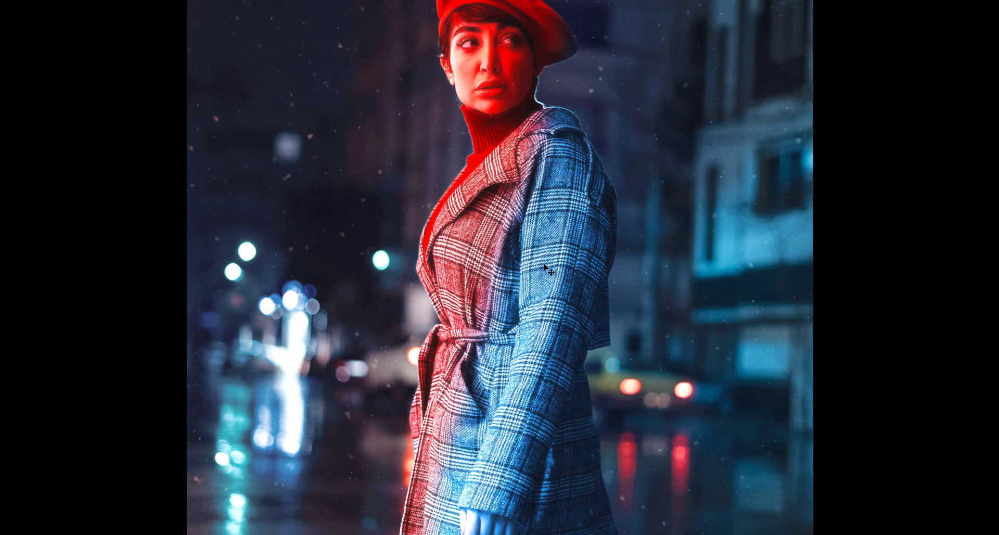
pyautogui.scroll(2, 543, 264)
pyautogui.scroll(1, 544, 268)
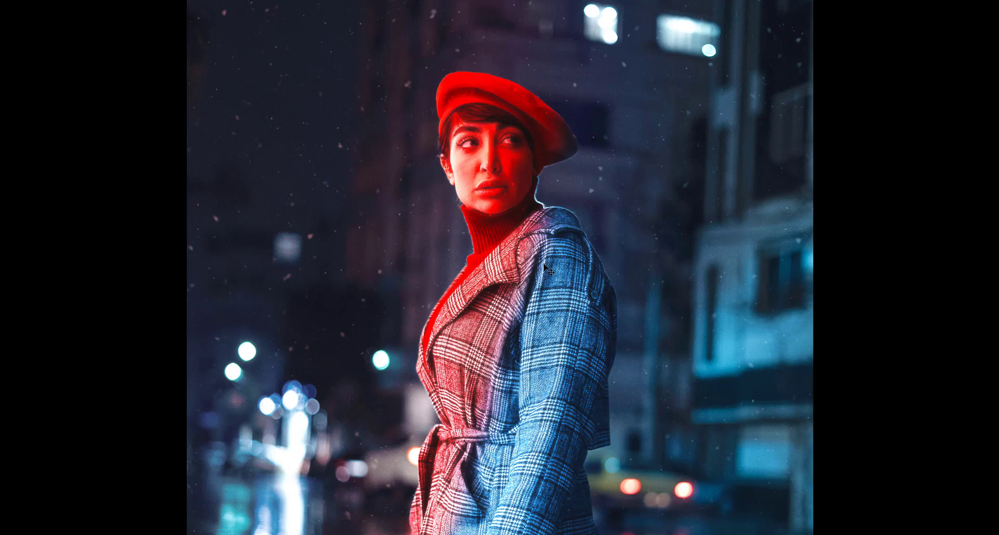
pyautogui.hotkey('ctrl', '0')
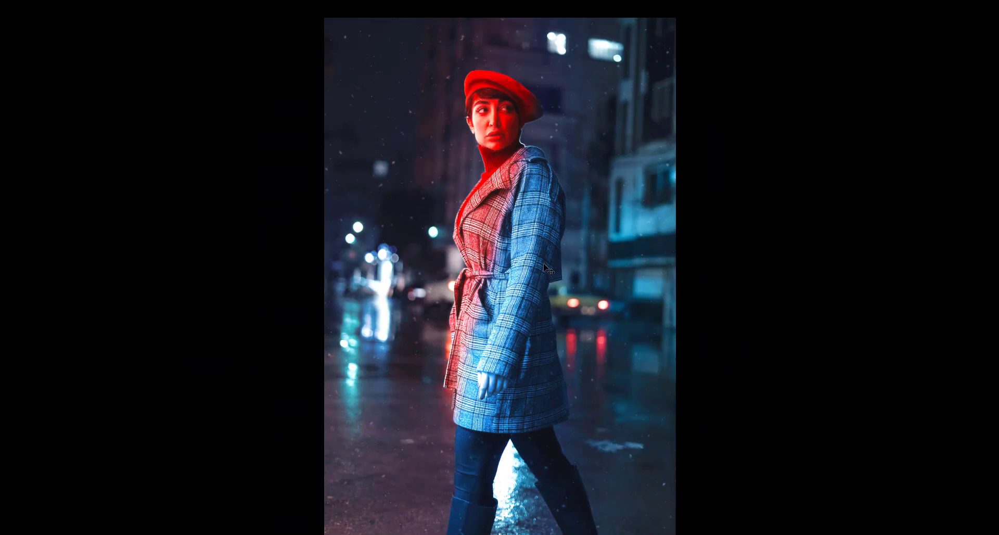